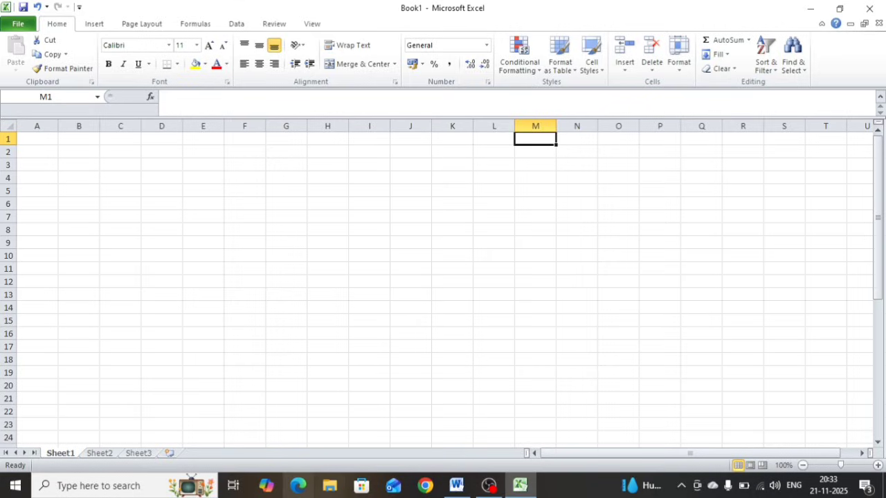
Check the question in the Word document, and enter =RANDBETWEEN(1,300) in cell A1 of the Excel sheet.
{"action": "left_click", "coordinate": [455, 486]}
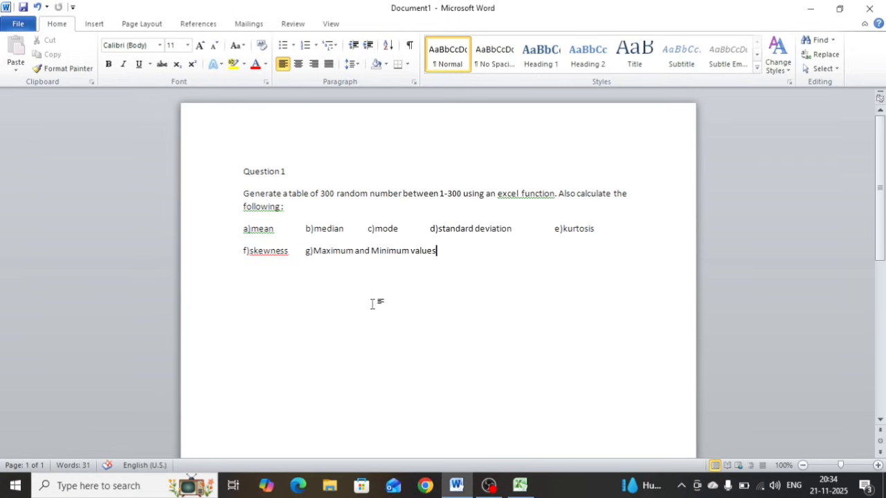
{"action": "left_click", "coordinate": [520, 486]}
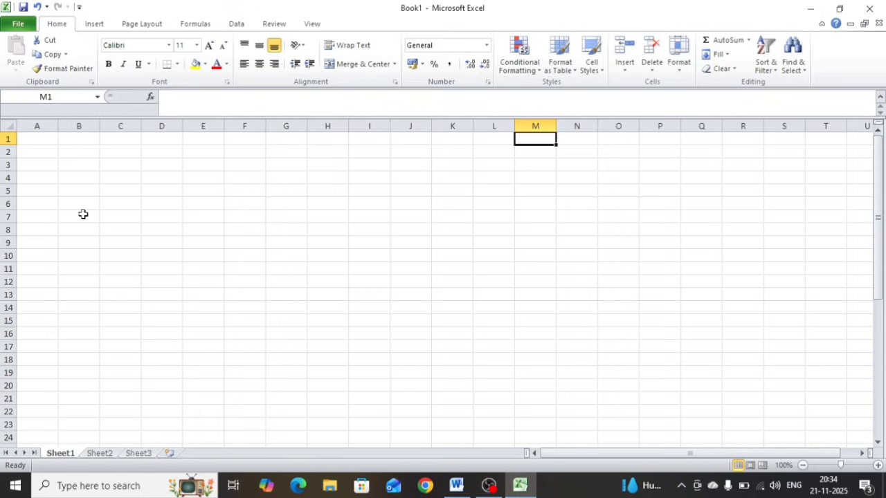
{"action": "left_click", "coordinate": [38, 141]}
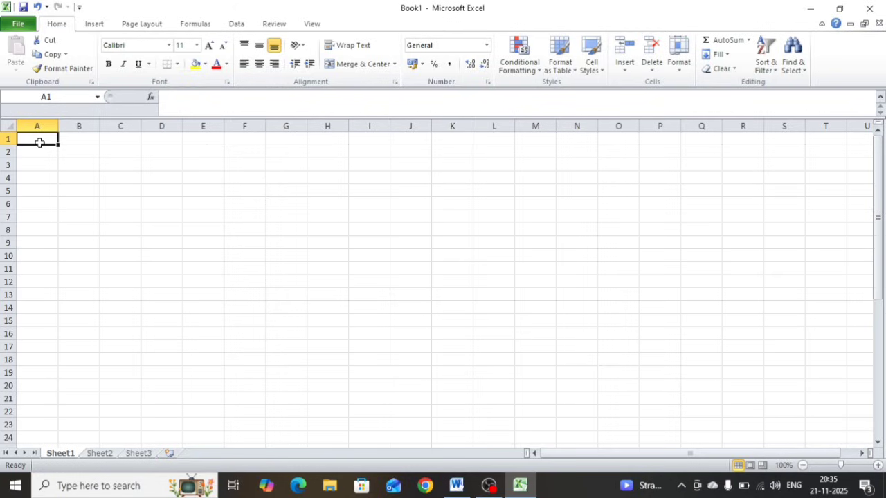
{"action": "type", "text": "="}
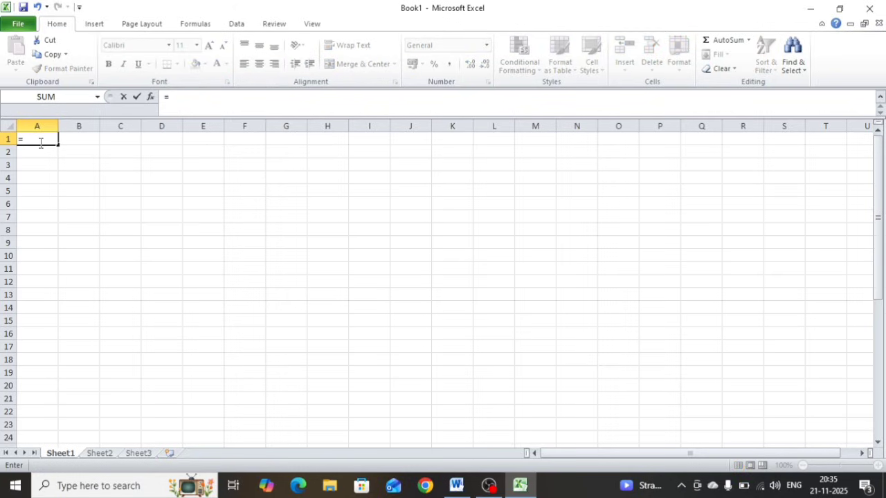
{"action": "type", "text": "ran"}
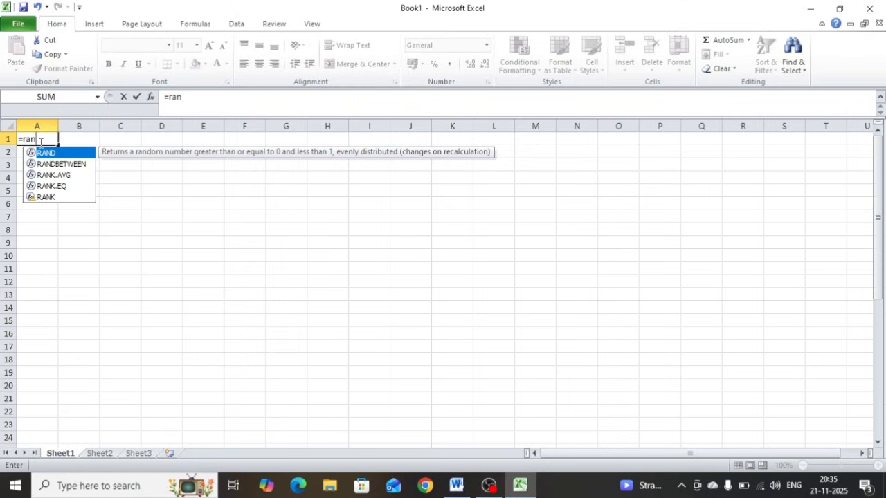
{"action": "key", "text": "Down"}
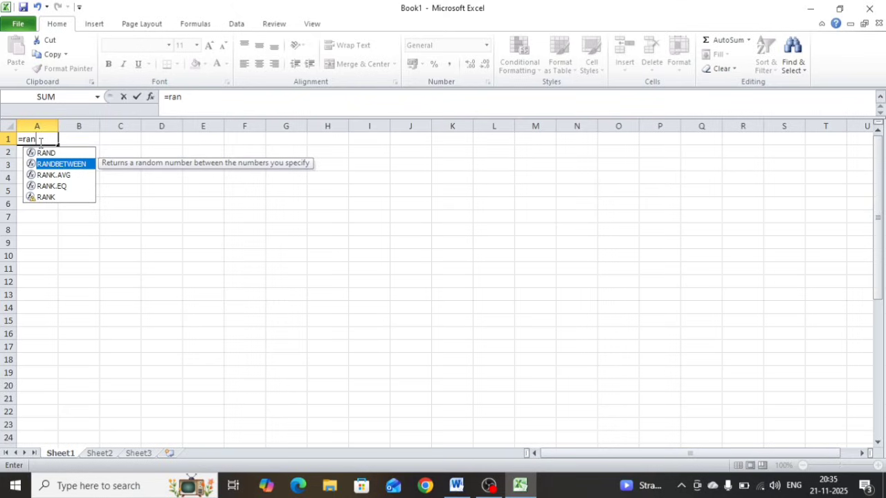
{"action": "key", "text": "Tab"}
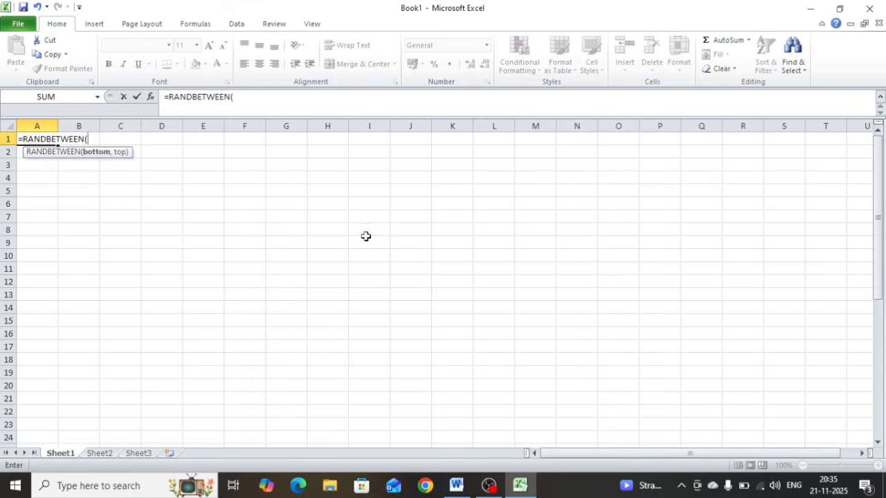
{"action": "left_click", "coordinate": [456, 485]}
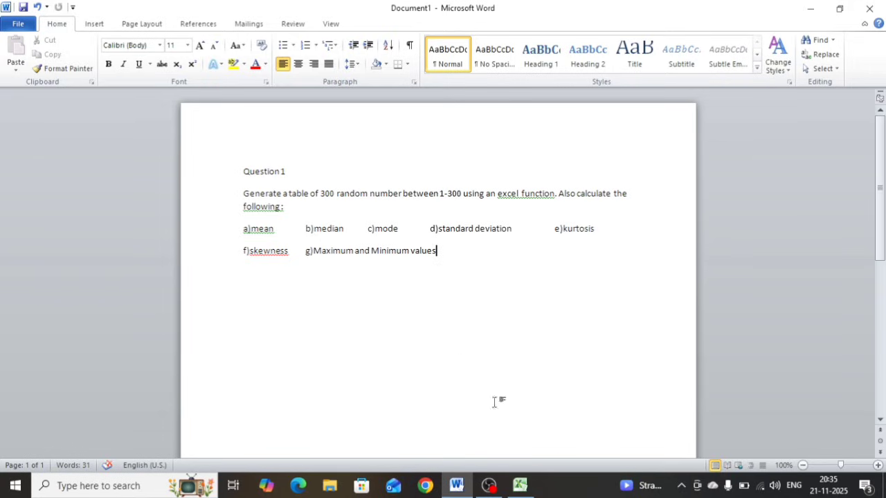
{"action": "left_click", "coordinate": [521, 486]}
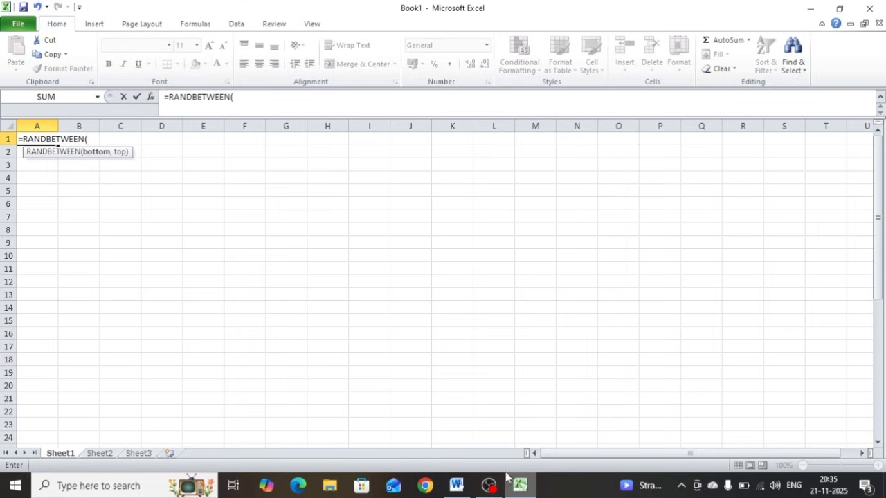
{"action": "type", "text": "1"}
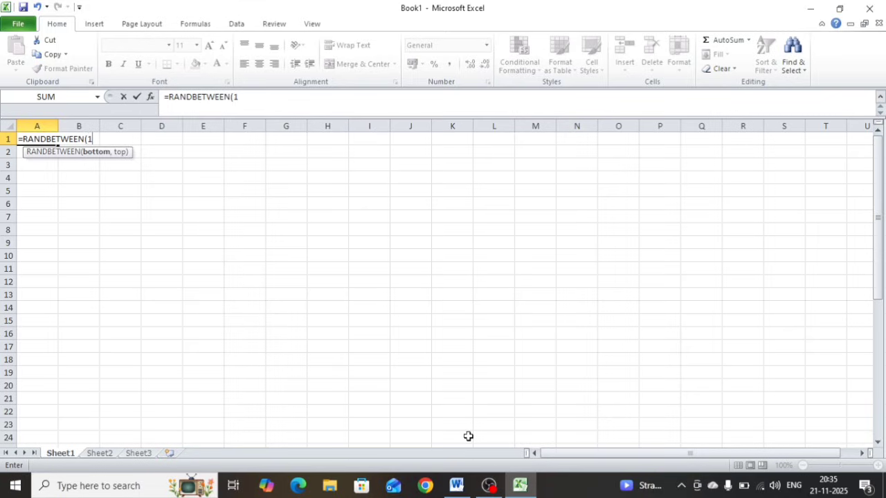
{"action": "type", "text": ",300"}
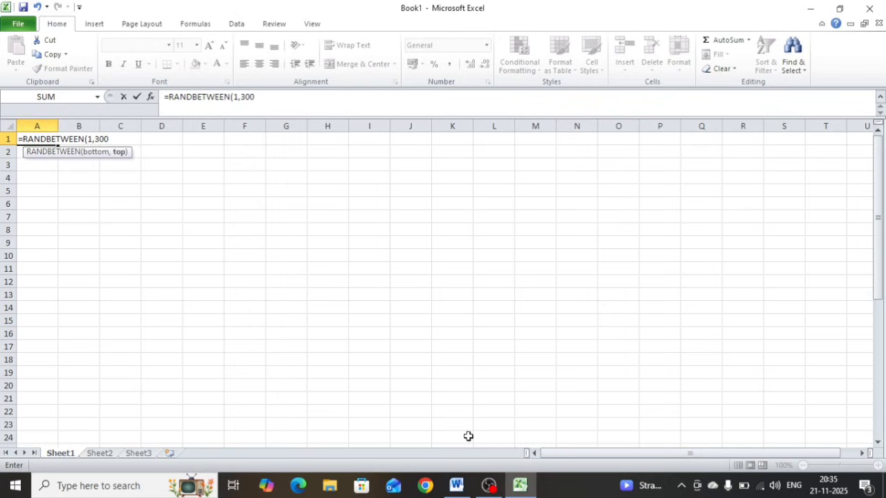
{"action": "key", "text": "Return"}
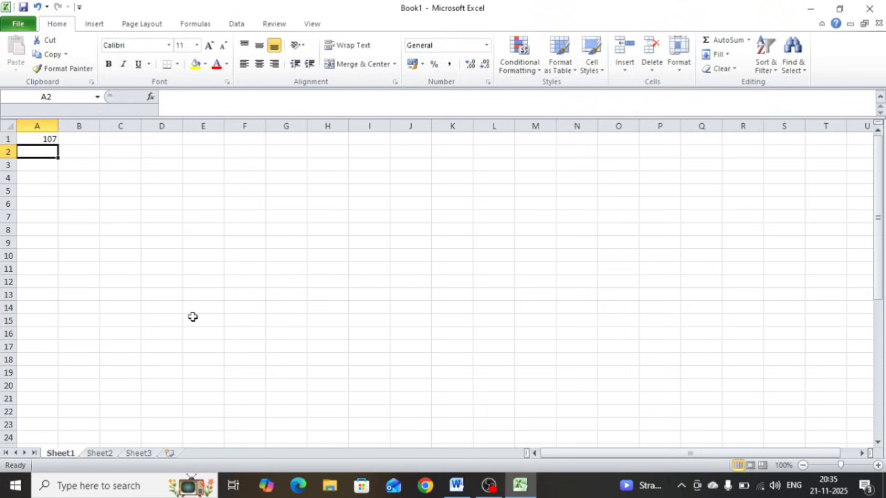
Fill the random number formula from A1 down to row 20 and across to column O.
{"action": "left_click", "coordinate": [49, 139]}
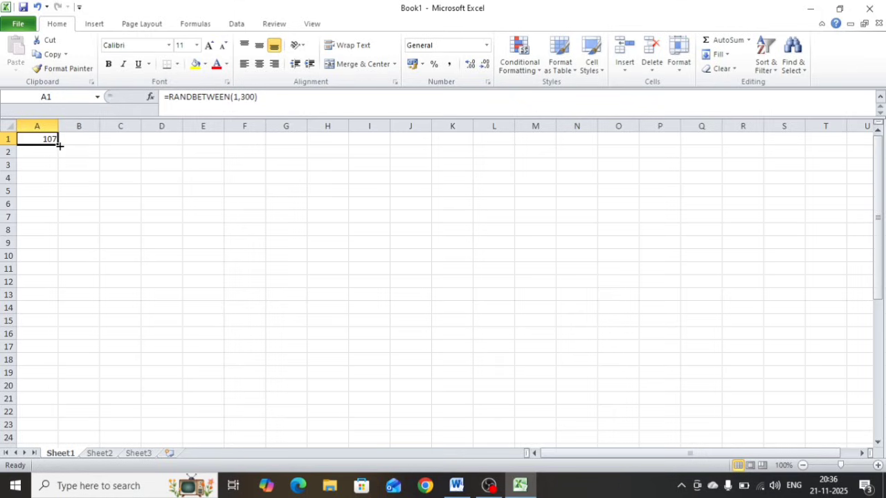
{"action": "left_click_drag", "start_coordinate": [59, 146], "coordinate": [70, 234]}
{"action": "left_click_drag", "start_coordinate": [70, 235], "coordinate": [90, 393]}
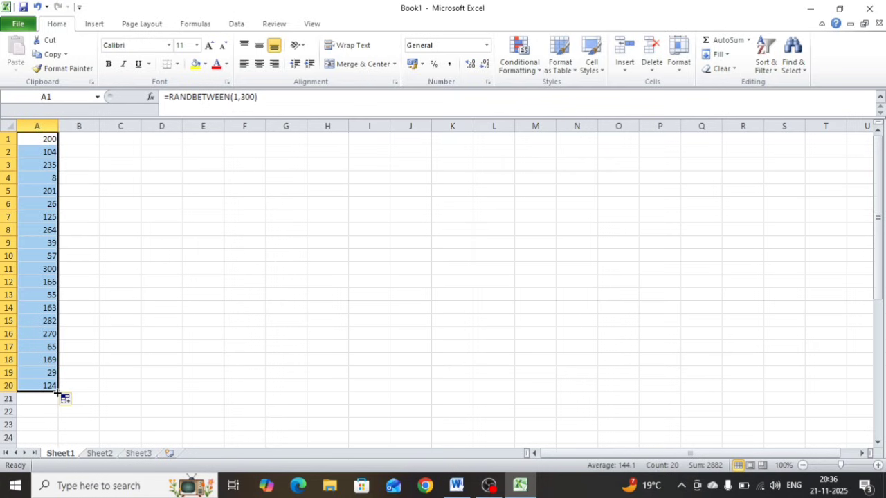
{"action": "left_click_drag", "start_coordinate": [59, 392], "coordinate": [624, 413]}
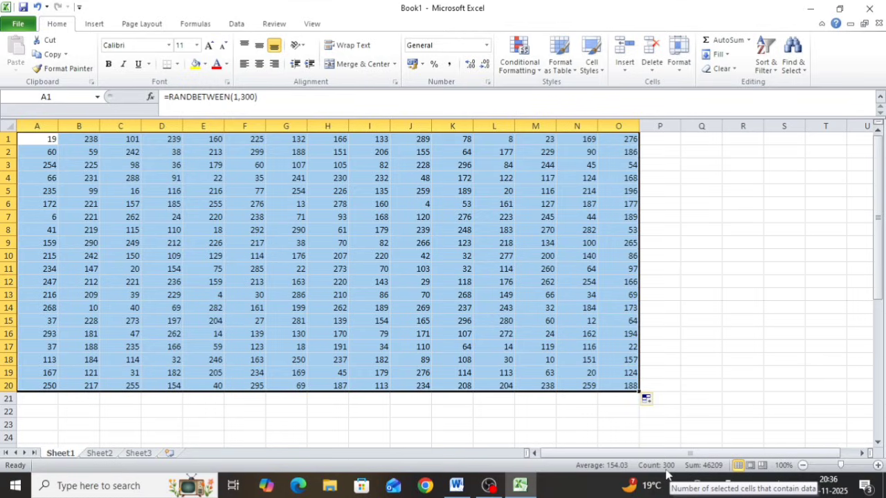
{"action": "left_click", "coordinate": [530, 410]}
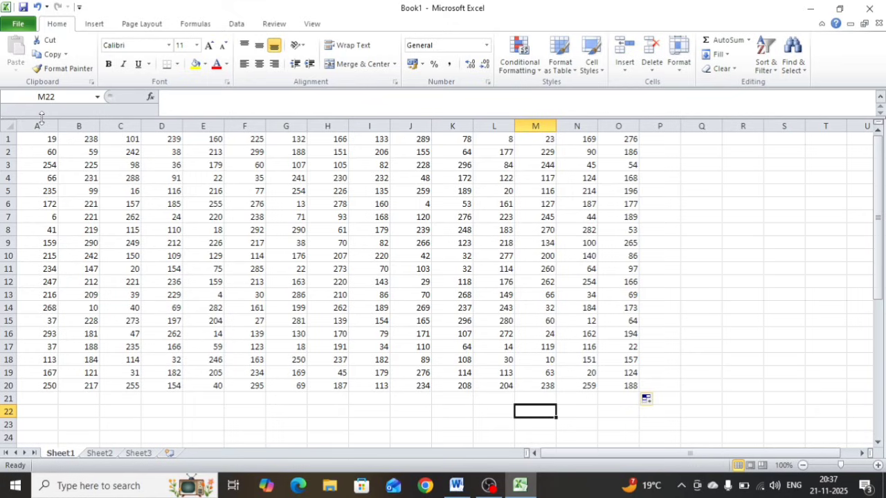
Copy the random number table A1:O20 and paste it as values only starting at cell A23.
{"action": "left_click_drag", "start_coordinate": [40, 136], "coordinate": [610, 389]}
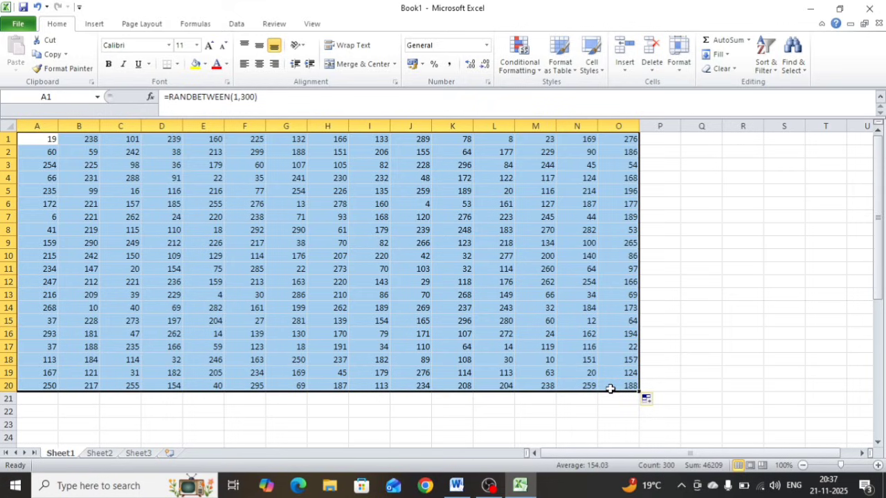
{"action": "key", "text": "ctrl+c"}
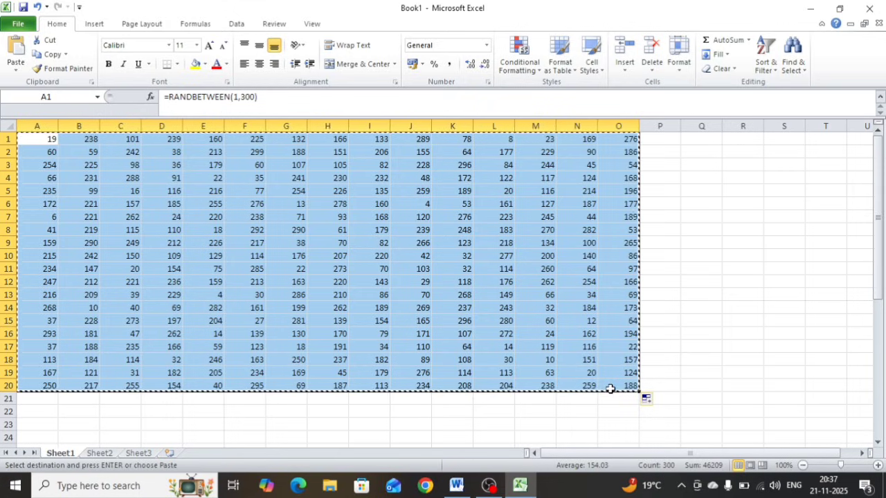
{"action": "left_click", "coordinate": [39, 427]}
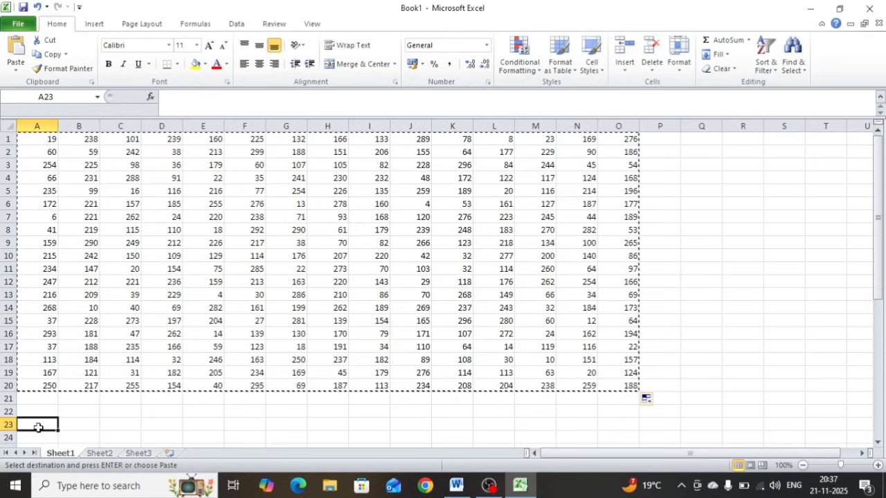
{"action": "right_click", "coordinate": [38, 427]}
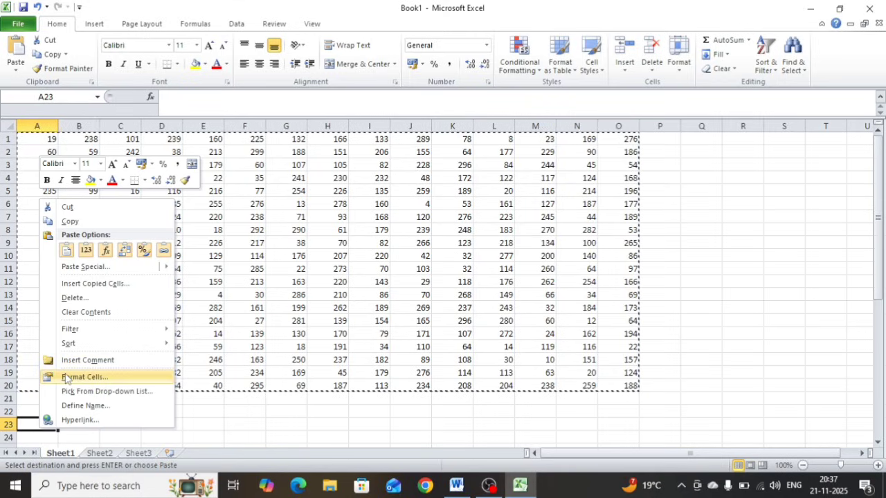
{"action": "mouse_move", "coordinate": [95, 328]}
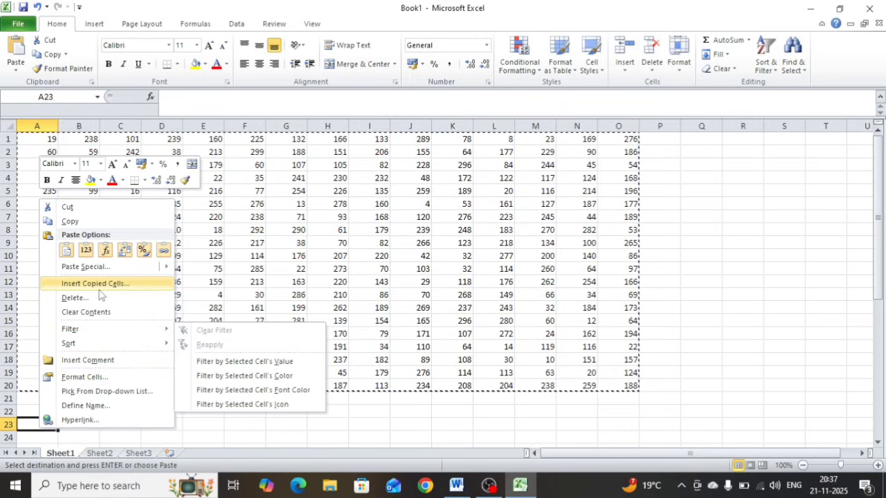
{"action": "mouse_move", "coordinate": [108, 271]}
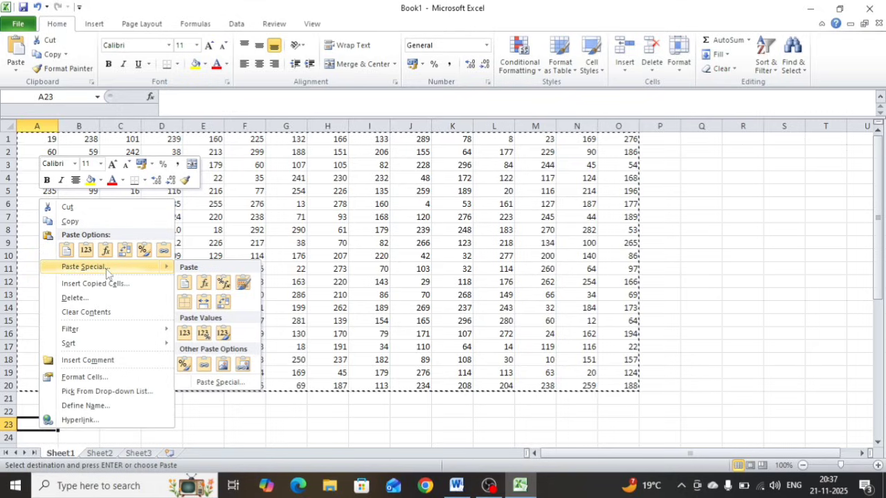
{"action": "left_click", "coordinate": [106, 269]}
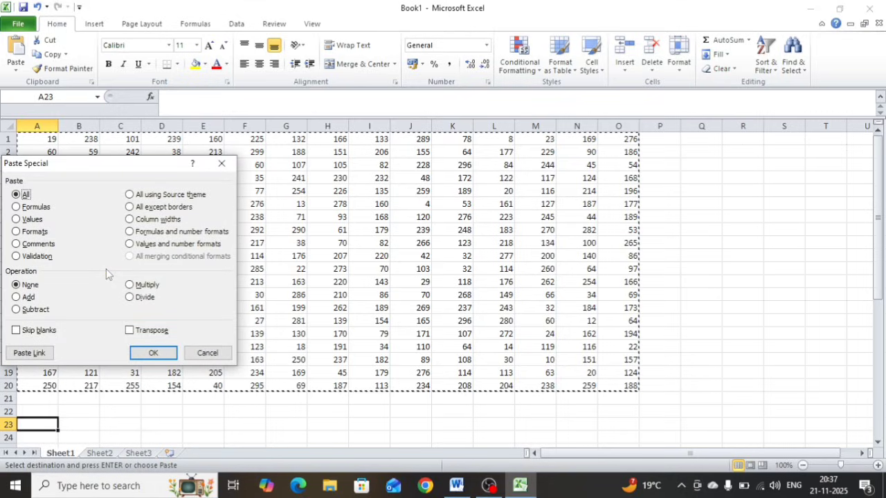
{"action": "left_click", "coordinate": [17, 220]}
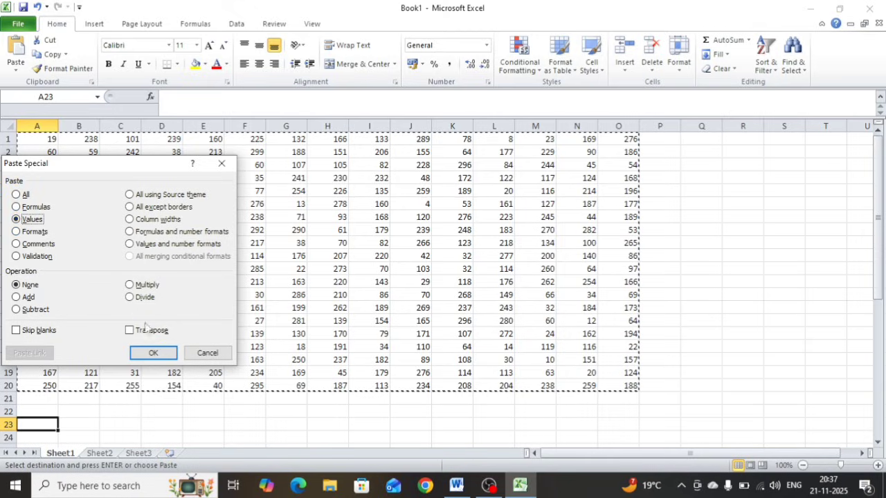
{"action": "left_click", "coordinate": [153, 352]}
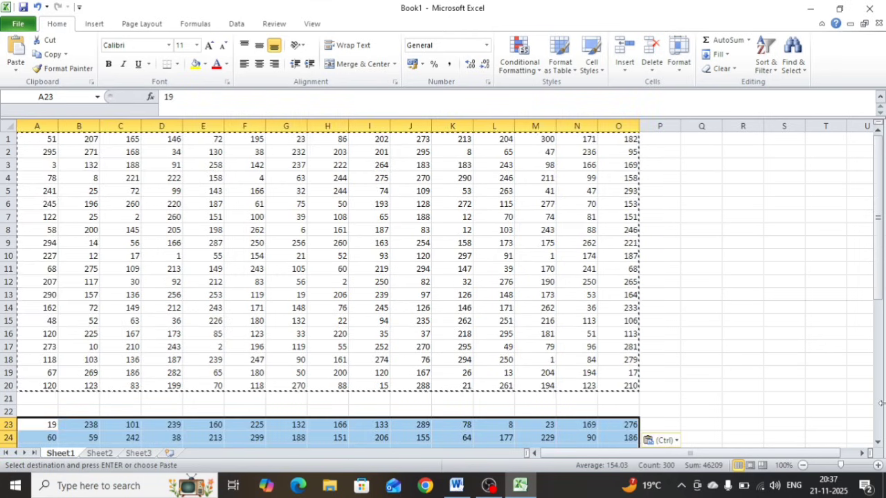
Highlight the pasted values block A23:O42 with a yellow fill.
{"action": "left_click", "coordinate": [877, 442]}
{"action": "left_click", "coordinate": [877, 440]}
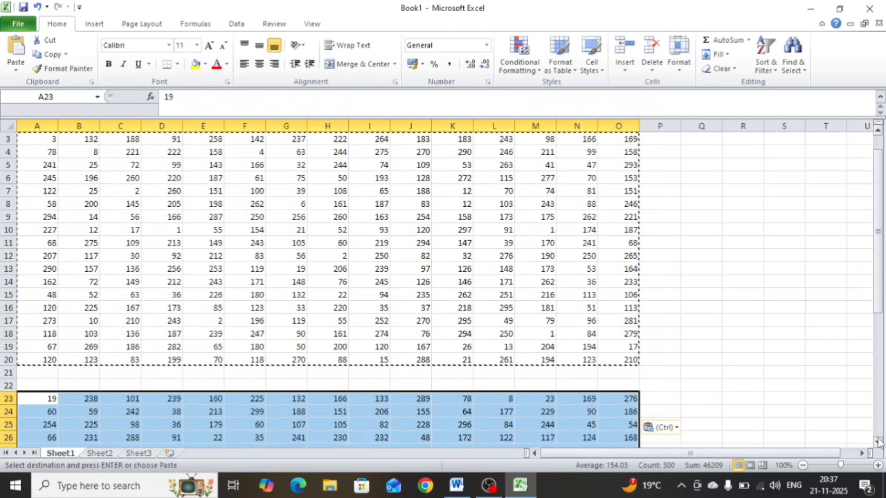
{"action": "left_click", "coordinate": [877, 442]}
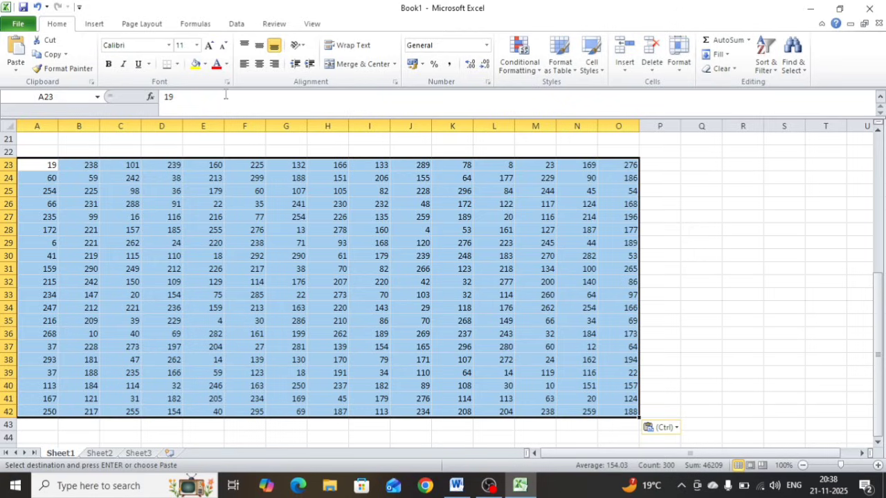
{"action": "left_click", "coordinate": [196, 63]}
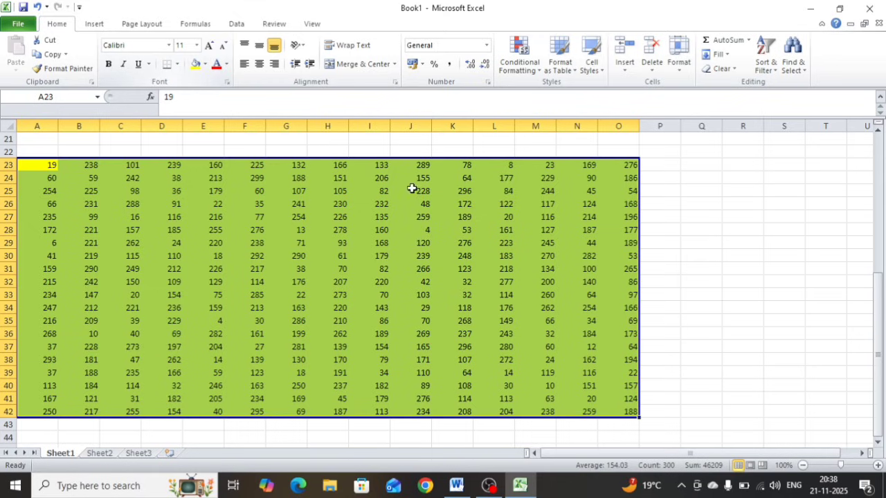
{"action": "left_click", "coordinate": [729, 231]}
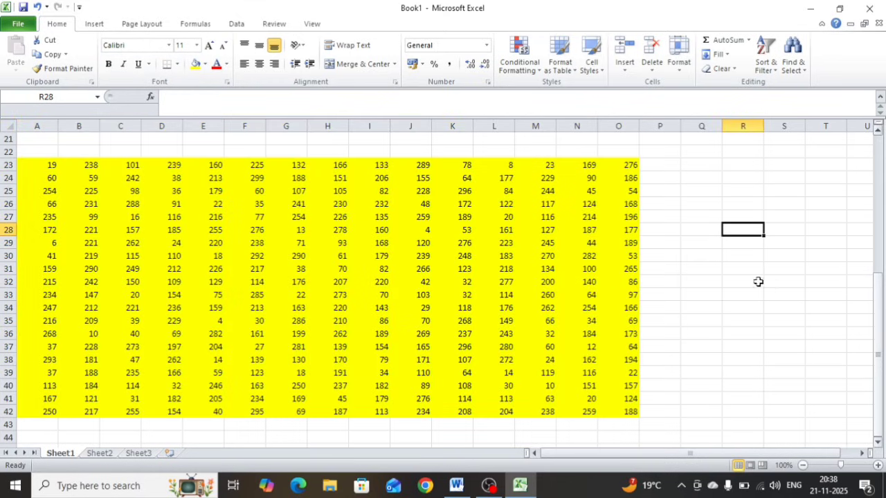
Enter the label MEAN in cell Q23, beside the yellow table.
{"action": "left_click", "coordinate": [696, 167]}
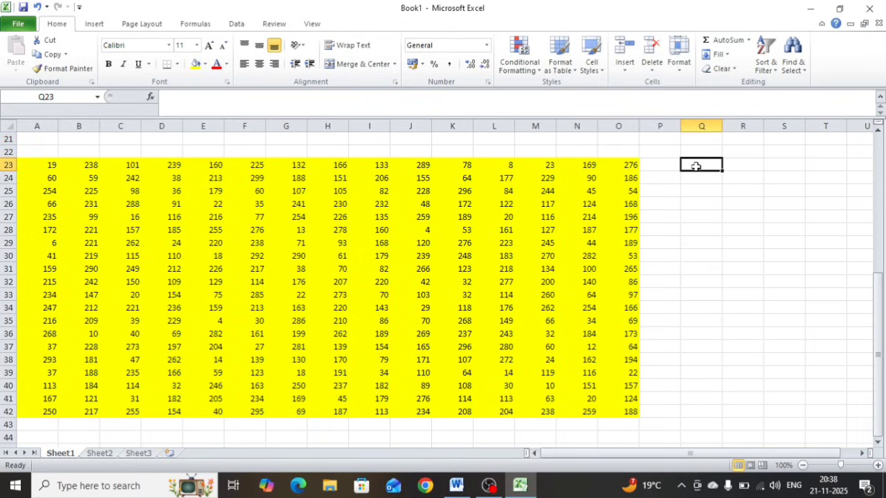
{"action": "type", "text": "MEAN"}
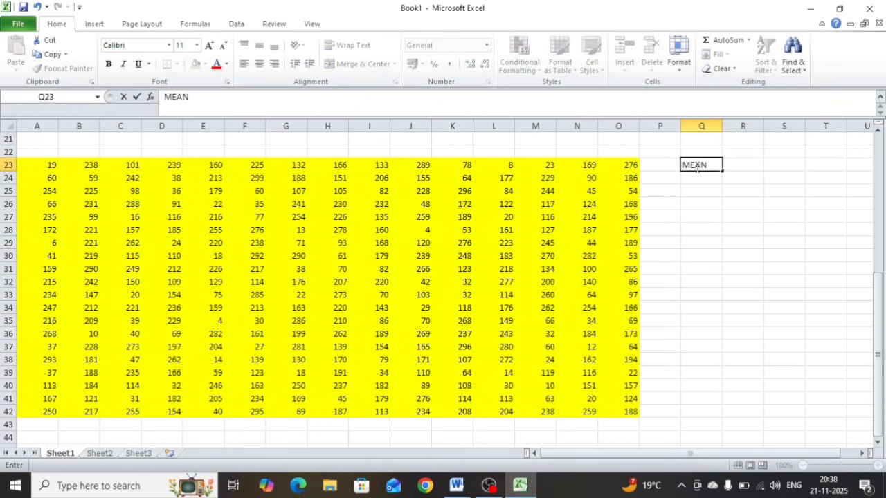
{"action": "key", "text": "Tab"}
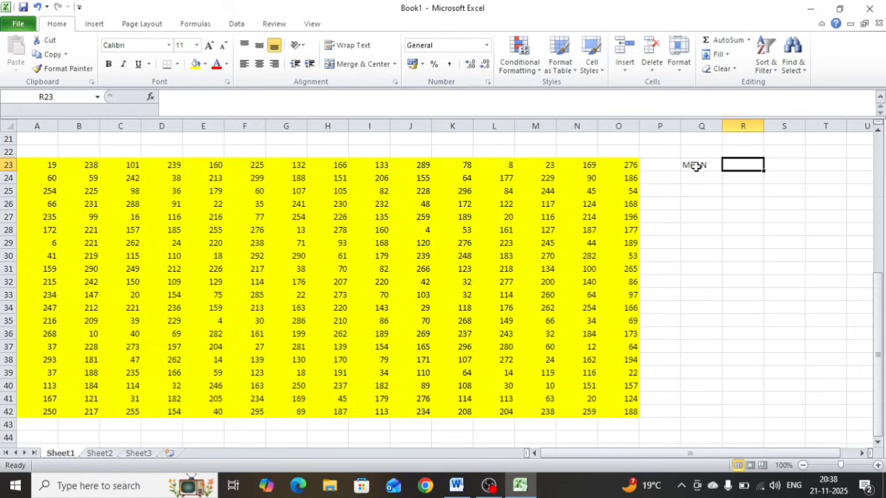
{"action": "type", "text": "="}
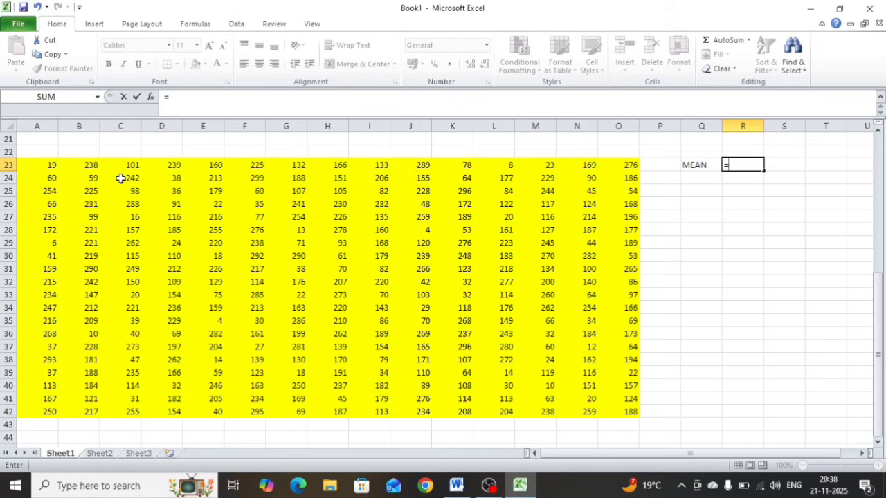
{"action": "mouse_move", "coordinate": [37, 165]}
{"action": "left_mouse_down"}
{"action": "mouse_move", "coordinate": [194, 239]}
{"action": "mouse_move", "coordinate": [48, 164]}
{"action": "left_mouse_up"}
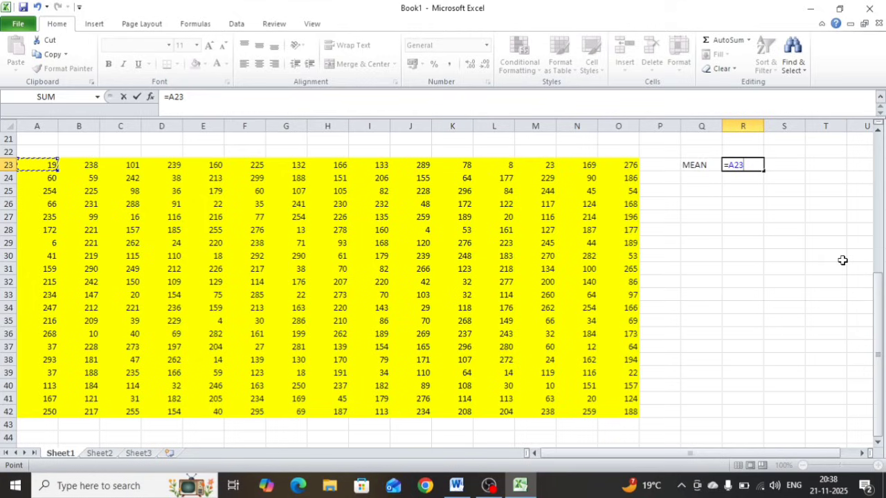
{"action": "key", "text": "BackSpace"}
{"action": "key", "text": "BackSpace"}
{"action": "key", "text": "BackSpace"}
{"action": "key", "text": "BackSpace"}
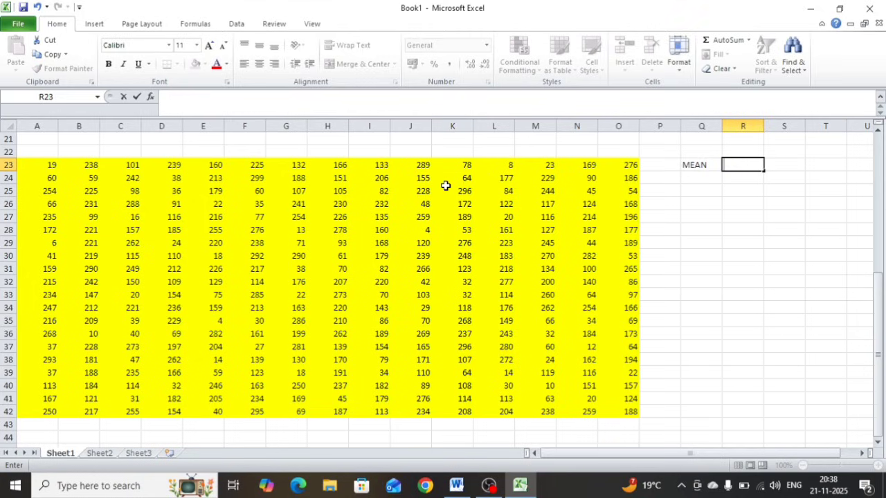
Clear the MEAN label from cell Q23 and name the yellow range A23:O42 DATA1.
{"action": "key", "text": "Left"}
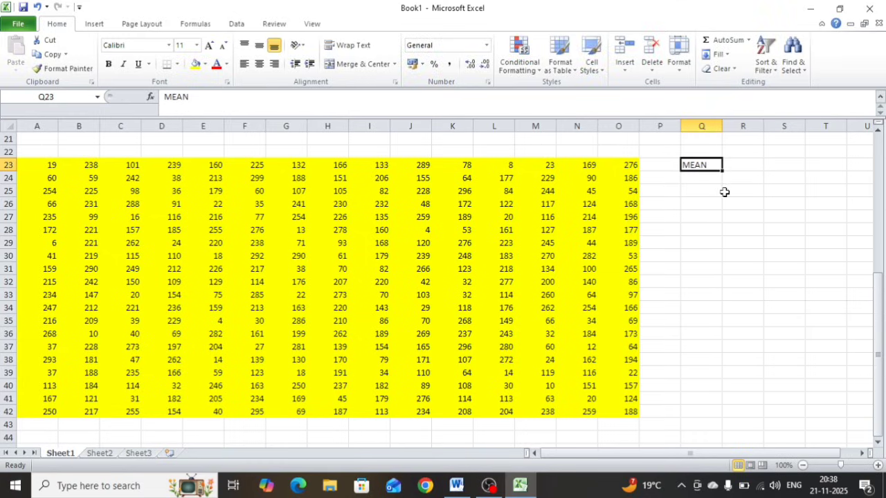
{"action": "key", "text": "BackSpace"}
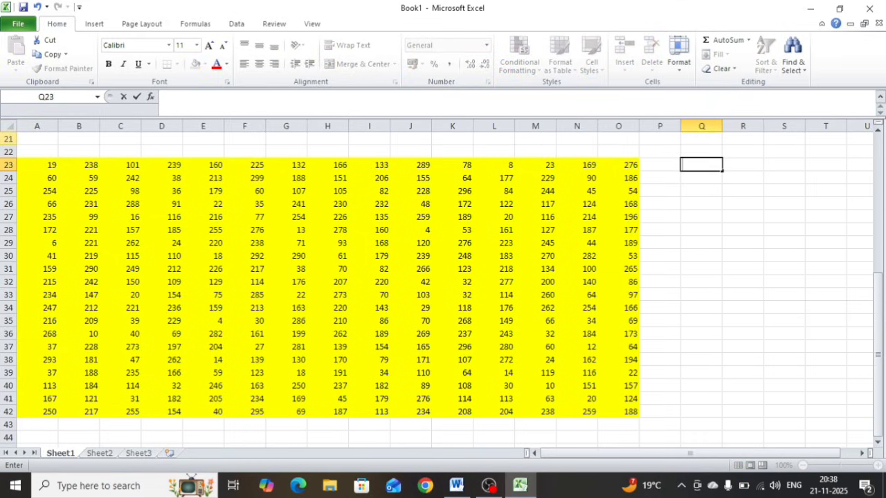
{"action": "left_click", "coordinate": [50, 163]}
{"action": "left_click_drag", "start_coordinate": [50, 163], "coordinate": [623, 410]}
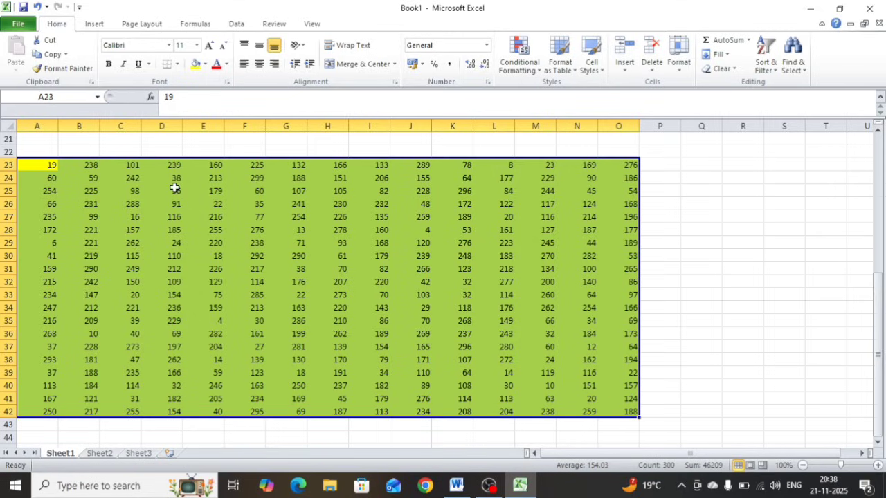
{"action": "left_click", "coordinate": [61, 96]}
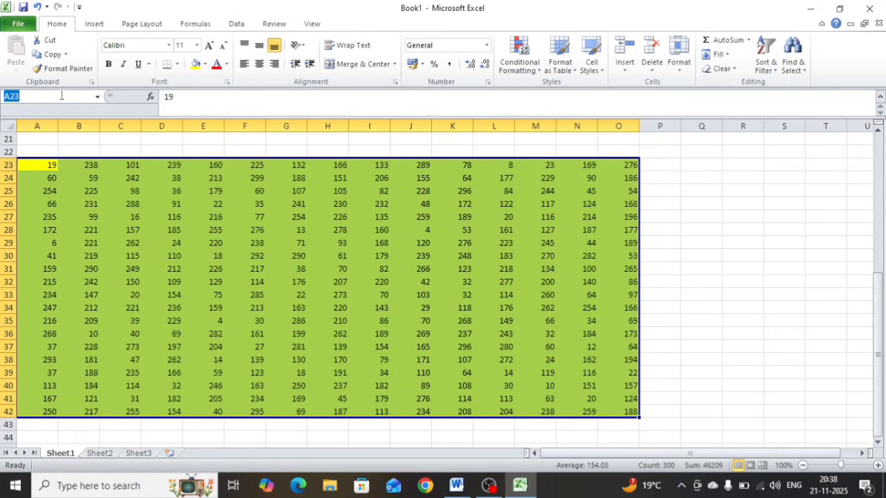
{"action": "key", "text": "BackSpace"}
{"action": "type", "text": "DATA1"}
{"action": "key", "text": "Return"}
Enter the label MEAN in cell Q23 again, leaving one blank column beside the yellow table.
{"action": "left_click", "coordinate": [697, 200]}
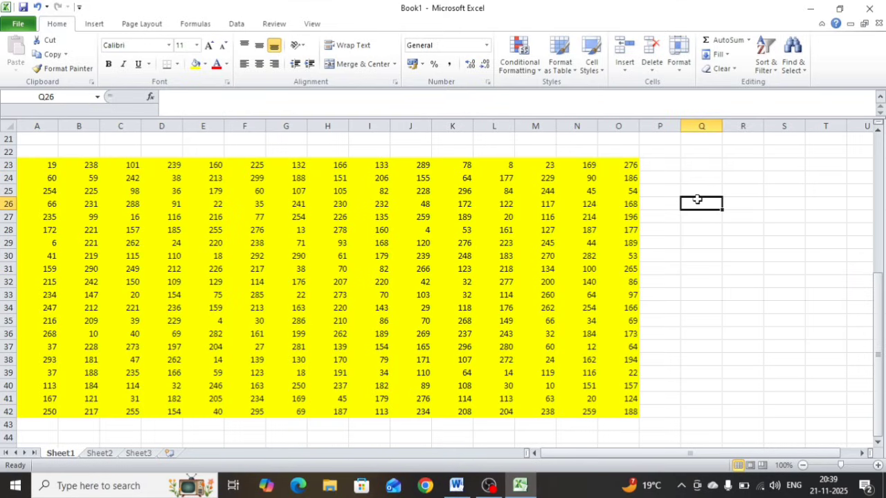
{"action": "left_click", "coordinate": [701, 163]}
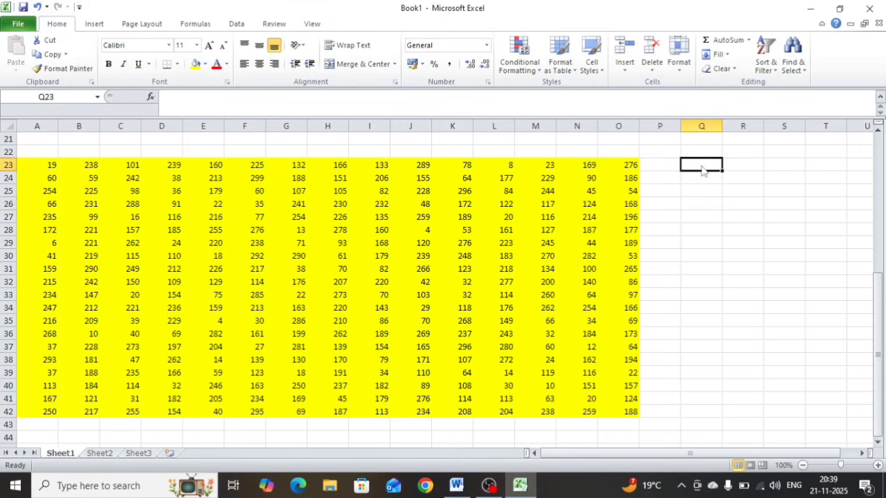
{"action": "type", "text": "MEAN"}
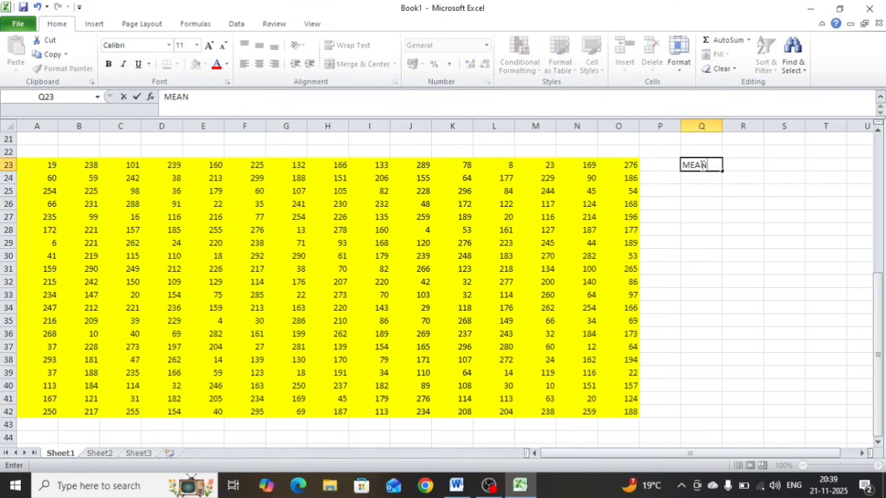
{"action": "key", "text": "Tab"}
Calculate the mean of the named range DATA1 in cell R23 with the AVERAGE function.
{"action": "type", "text": "="}
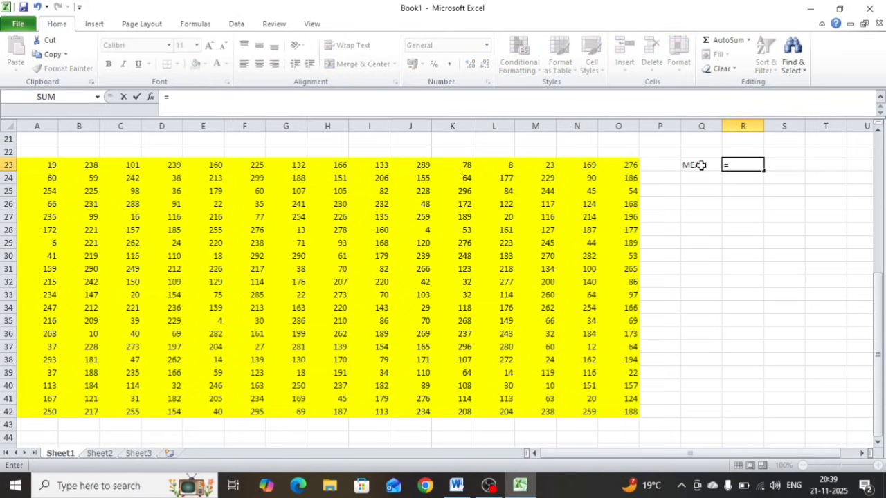
{"action": "type", "text": "AV"}
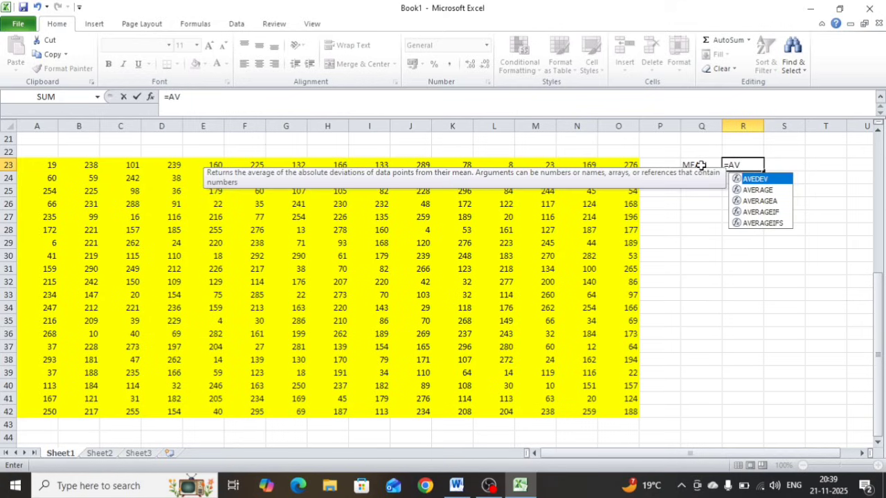
{"action": "key", "text": "Down"}
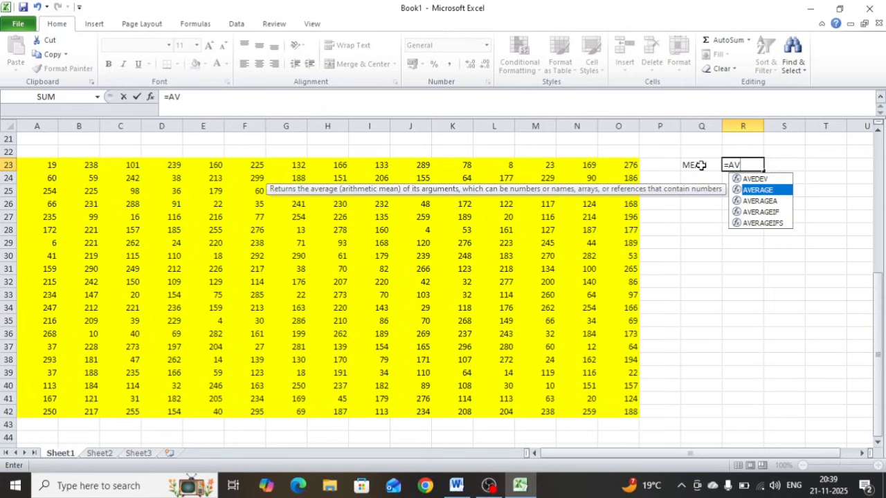
{"action": "key", "text": "Tab"}
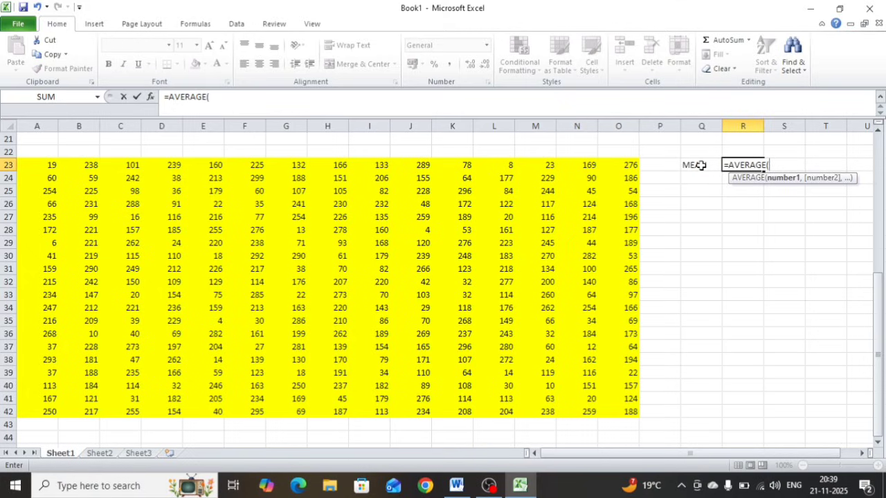
{"action": "type", "text": "D"}
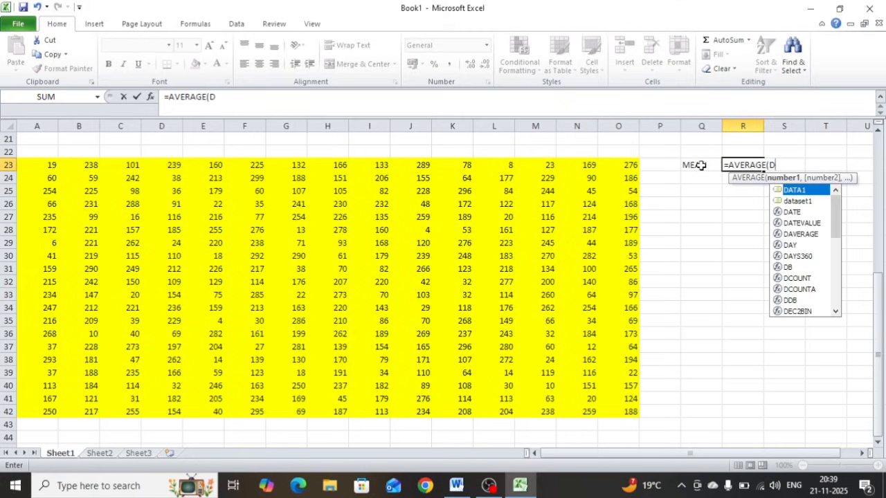
{"action": "double_click", "coordinate": [822, 190]}
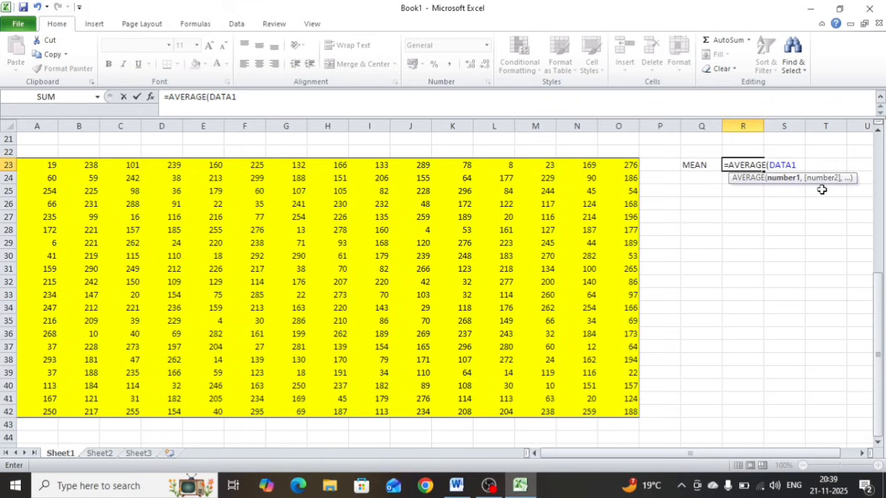
{"action": "key", "text": "Return"}
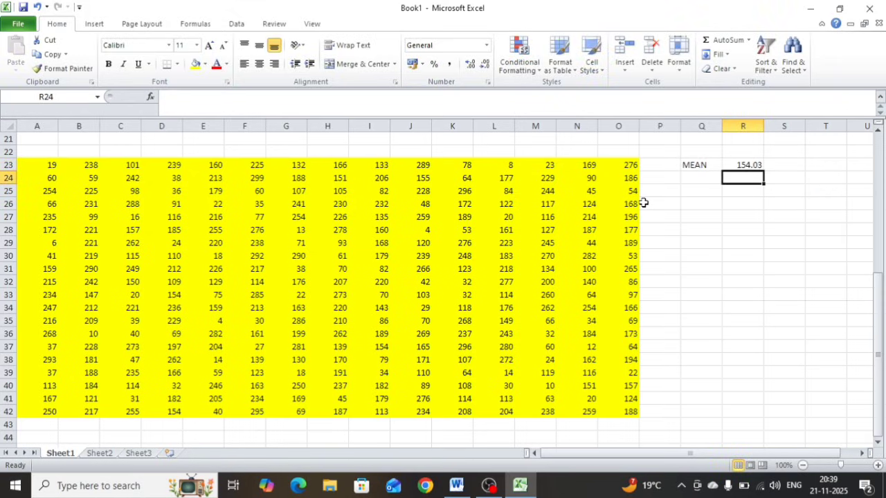
Enter the label MEDIAN in cell Q25, two rows below the MEAN label.
{"action": "left_click", "coordinate": [691, 194]}
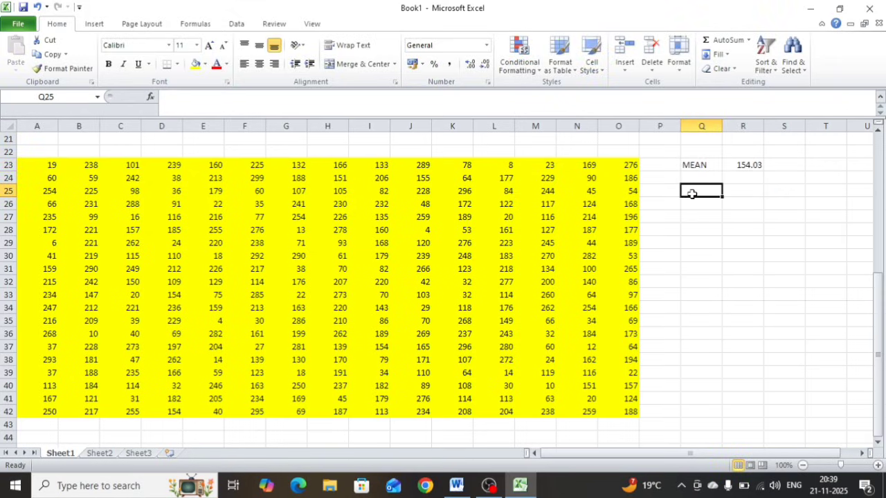
{"action": "type", "text": "MED"}
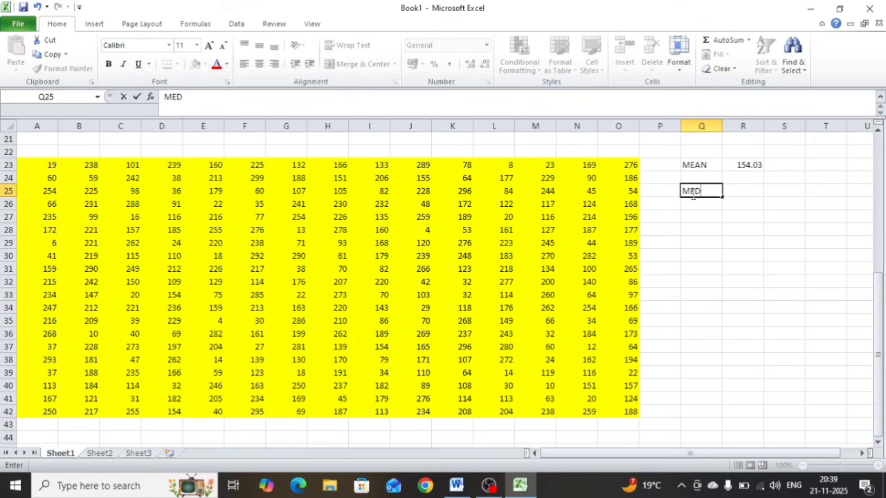
{"action": "type", "text": "IAN"}
{"action": "key", "text": "Tab"}
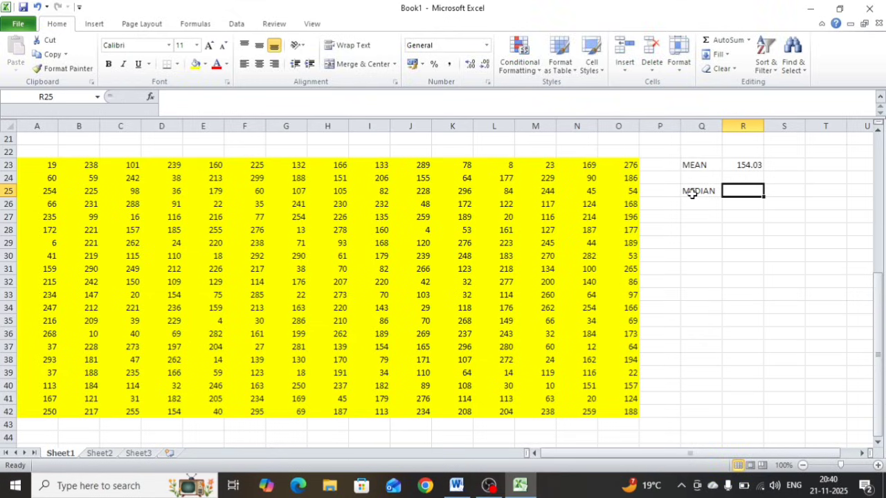
Calculate the median of the named range DATA1 in cell R25 with the MEDIAN function.
{"action": "type", "text": "="}
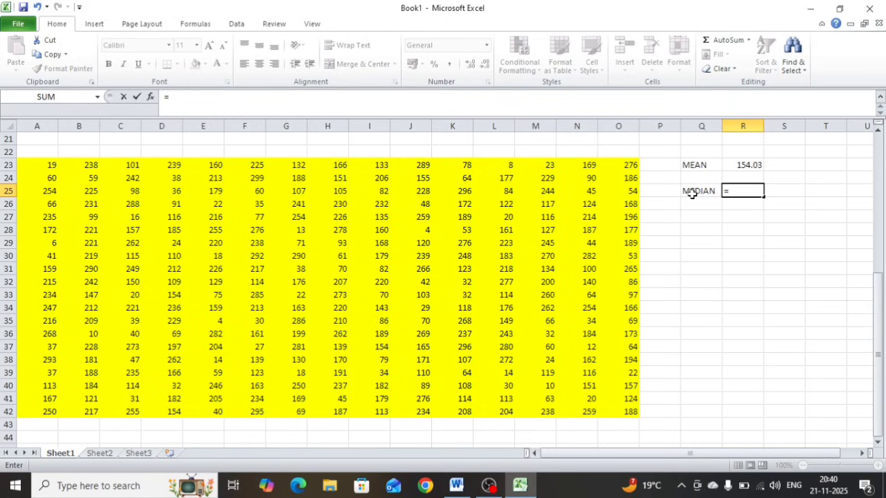
{"action": "type", "text": "MED"}
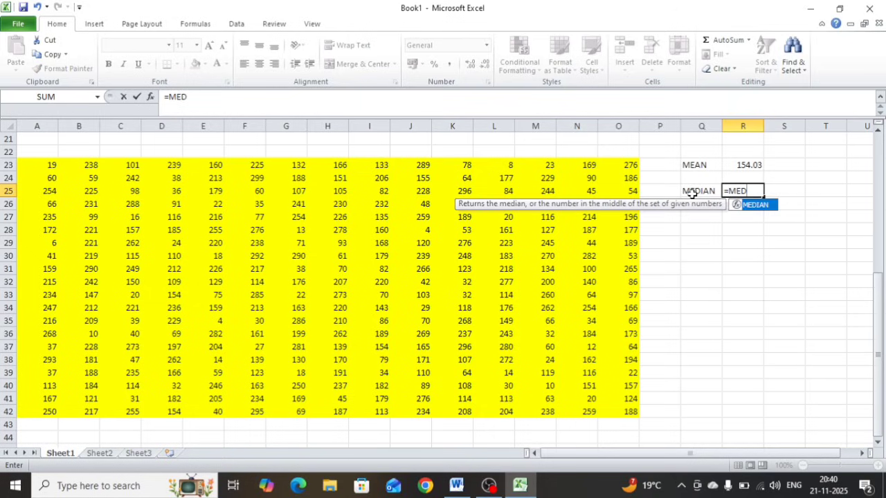
{"action": "left_click", "coordinate": [771, 214]}
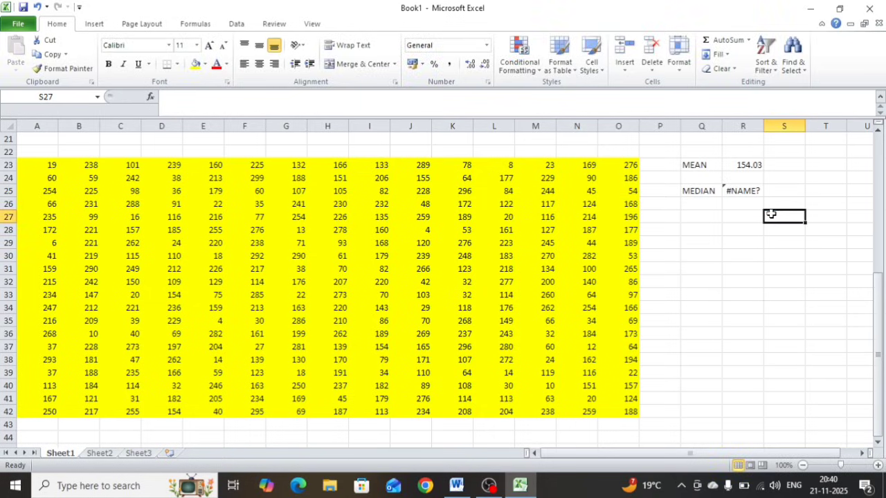
{"action": "key", "text": "Right"}
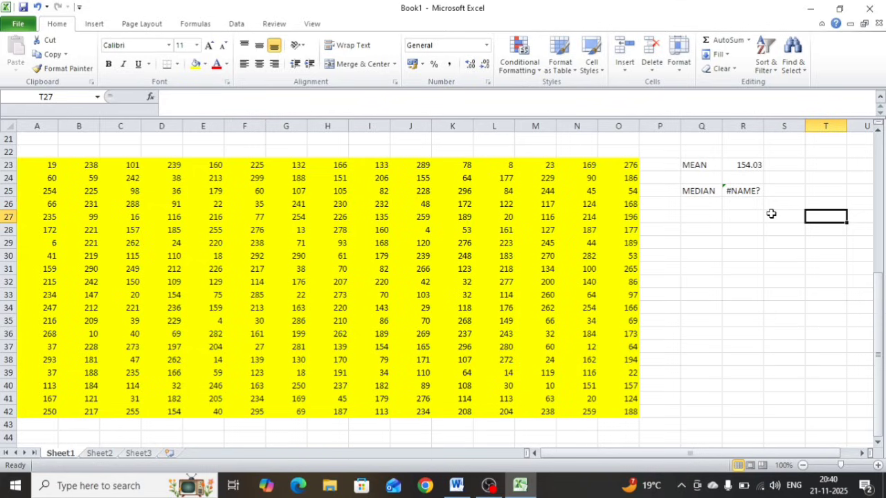
{"action": "left_click", "coordinate": [754, 192]}
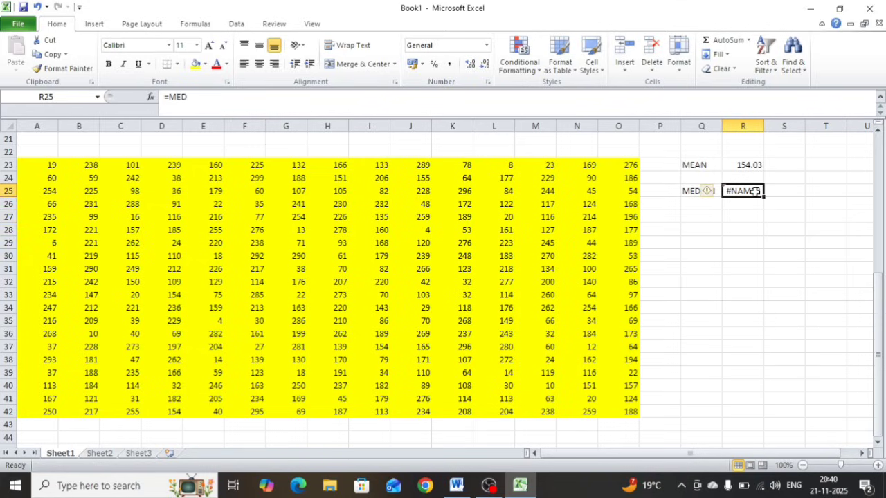
{"action": "double_click", "coordinate": [754, 192]}
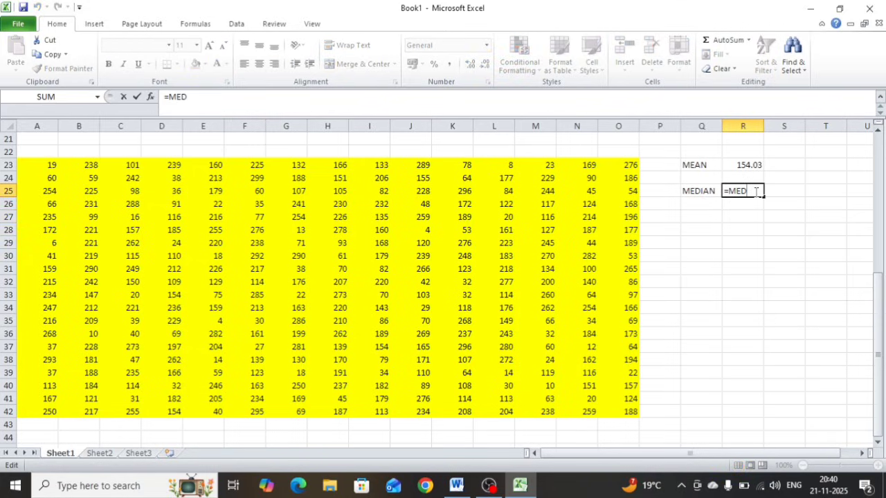
{"action": "key", "text": "BackSpace"}
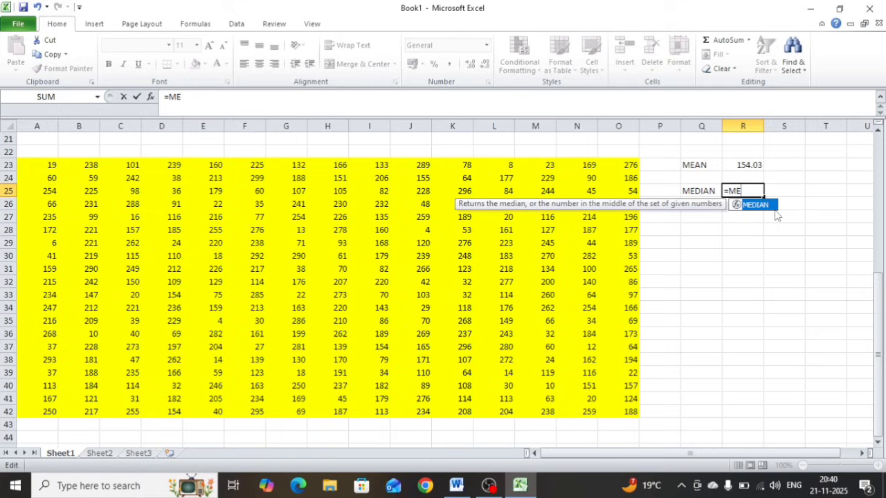
{"action": "double_click", "coordinate": [774, 206]}
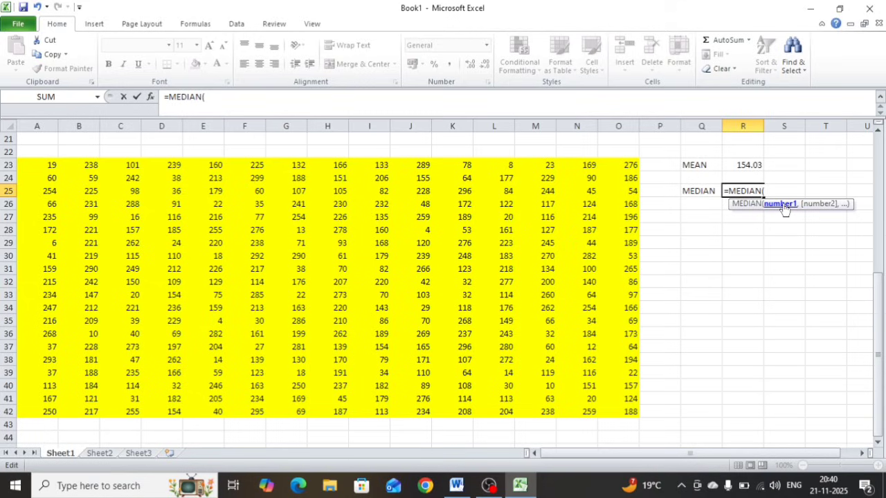
{"action": "type", "text": "D"}
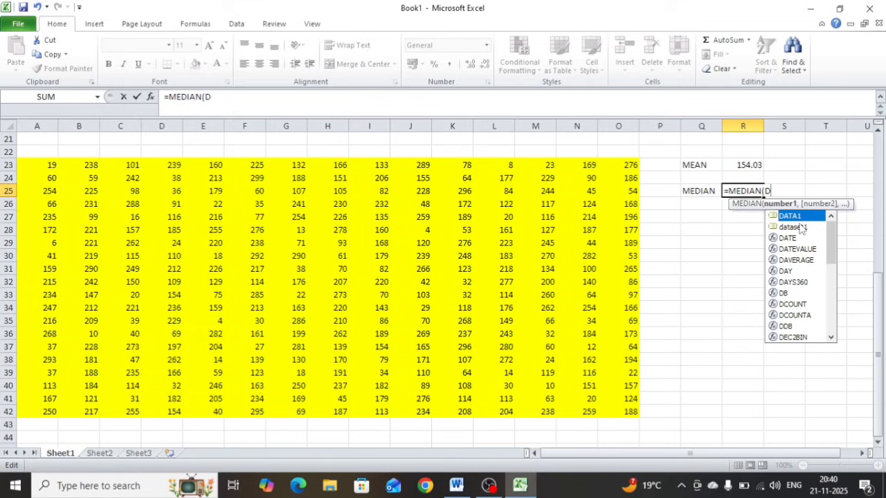
{"action": "key", "text": "Tab"}
{"action": "key", "text": "Return"}
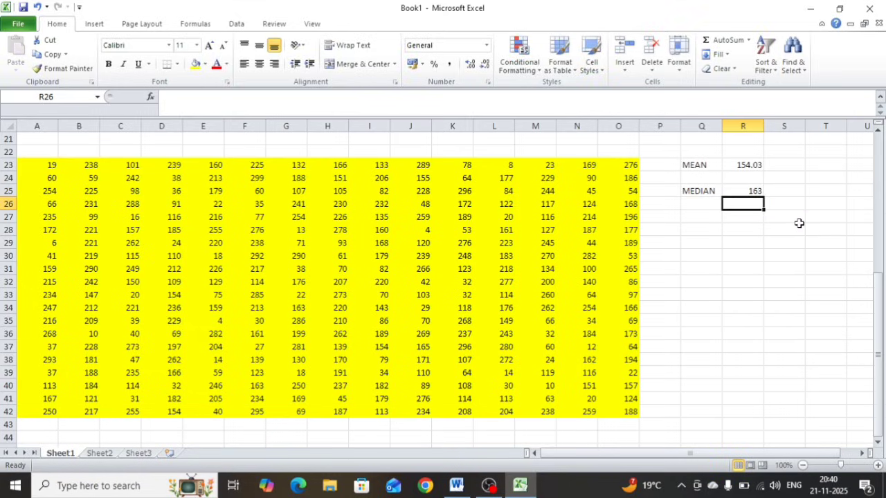
Enter the label MODE in cell Q27, two rows below the MEDIAN label.
{"action": "left_click", "coordinate": [703, 217]}
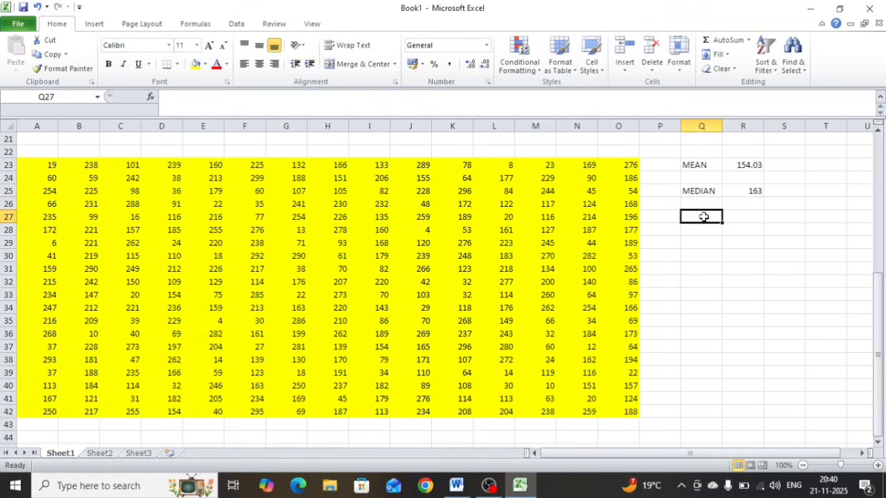
{"action": "type", "text": "MODE"}
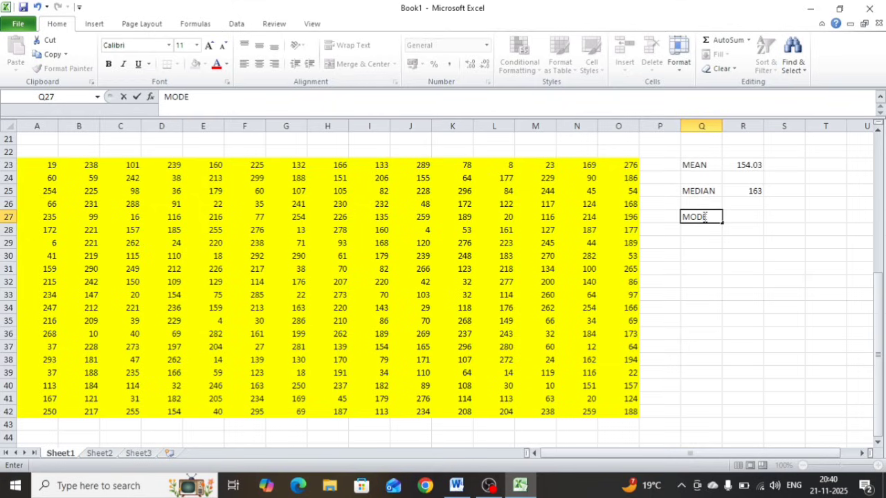
{"action": "key", "text": "Tab"}
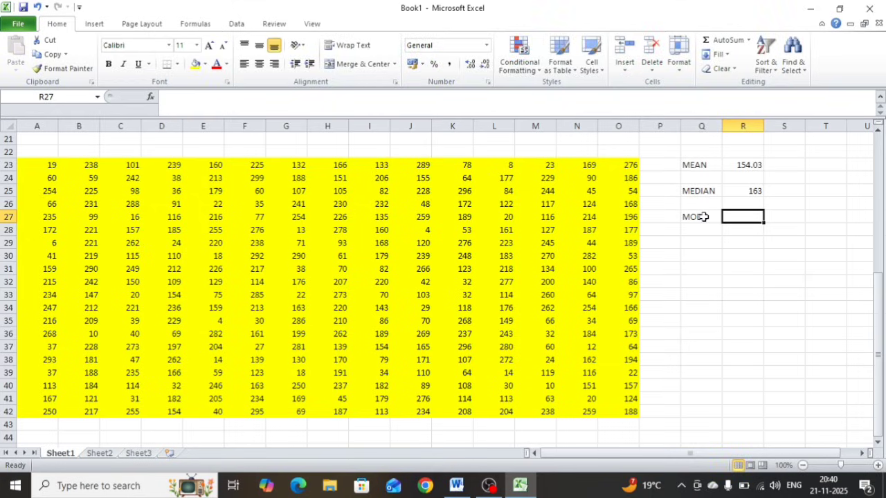
Calculate the mode of the named range DATA1 in cell R27 with the MODE function.
{"action": "type", "text": "="}
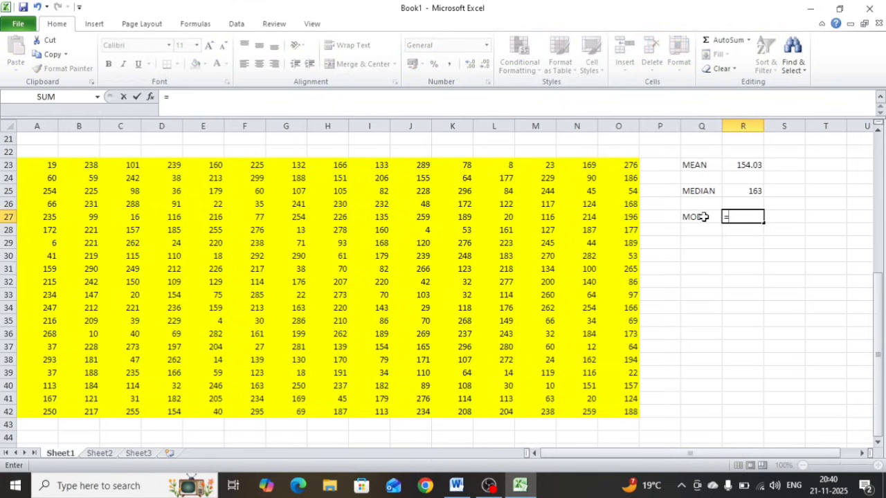
{"action": "type", "text": "MO"}
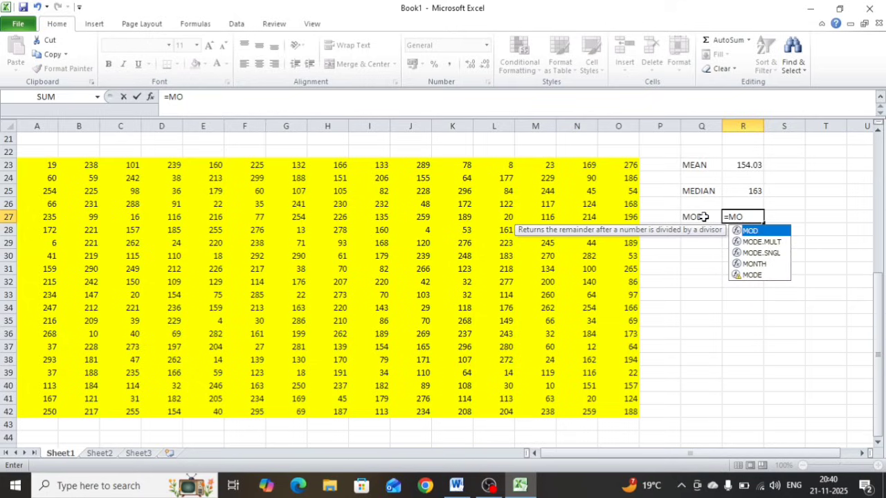
{"action": "key", "text": "Down"}
{"action": "key", "text": "Down"}
{"action": "key", "text": "Down"}
{"action": "key", "text": "Down"}
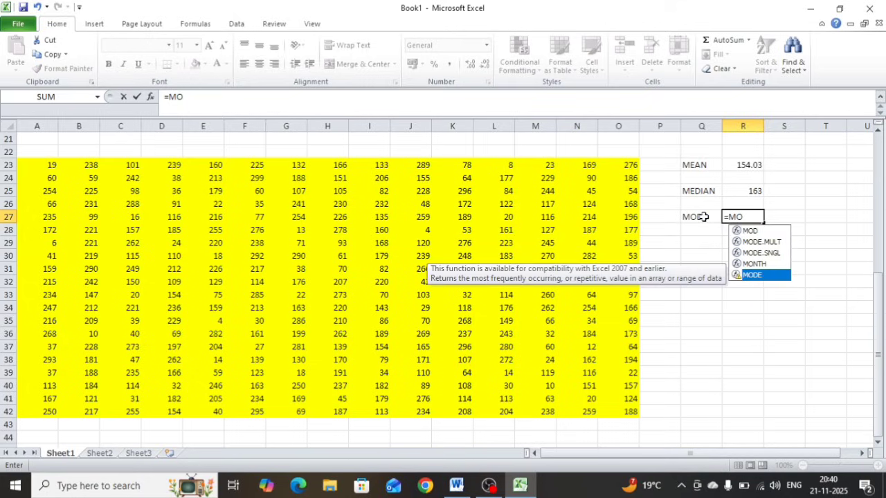
{"action": "key", "text": "Tab"}
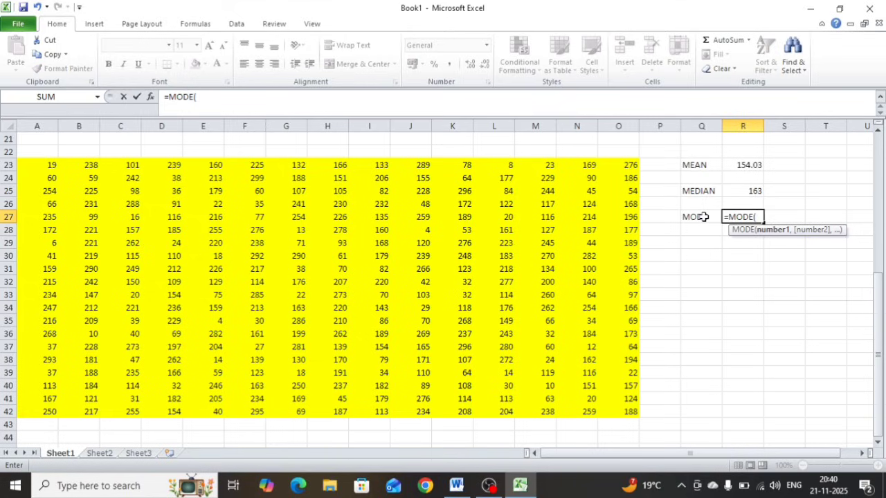
{"action": "type", "text": "D"}
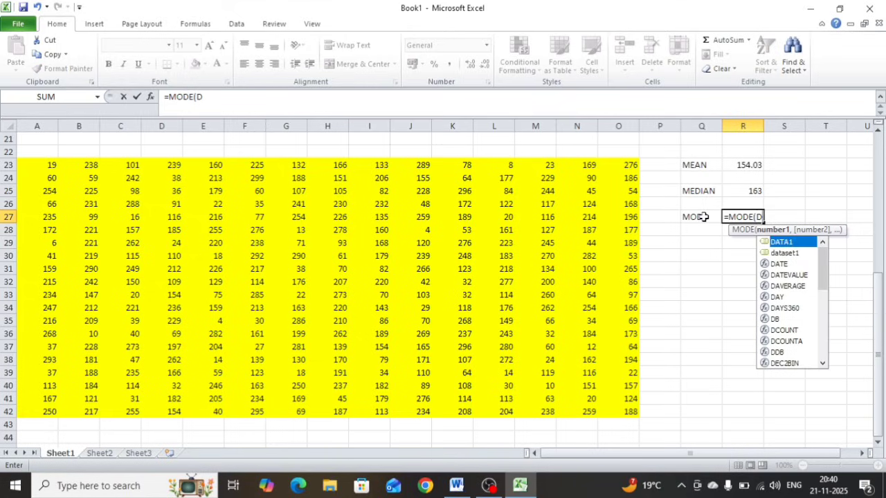
{"action": "double_click", "coordinate": [792, 242]}
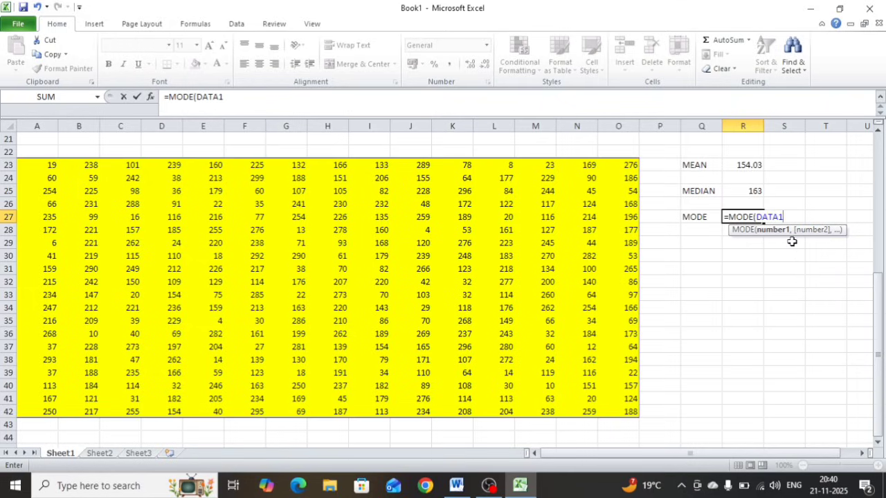
{"action": "key", "text": "Return"}
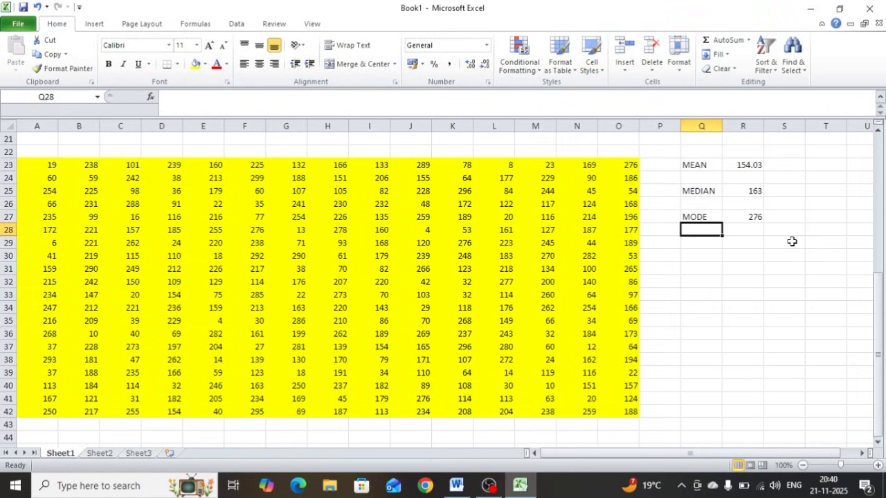
Enter the label STANDARD DEVIATION in cell Q29 and widen column Q so the whole label fits.
{"action": "key", "text": "Return"}
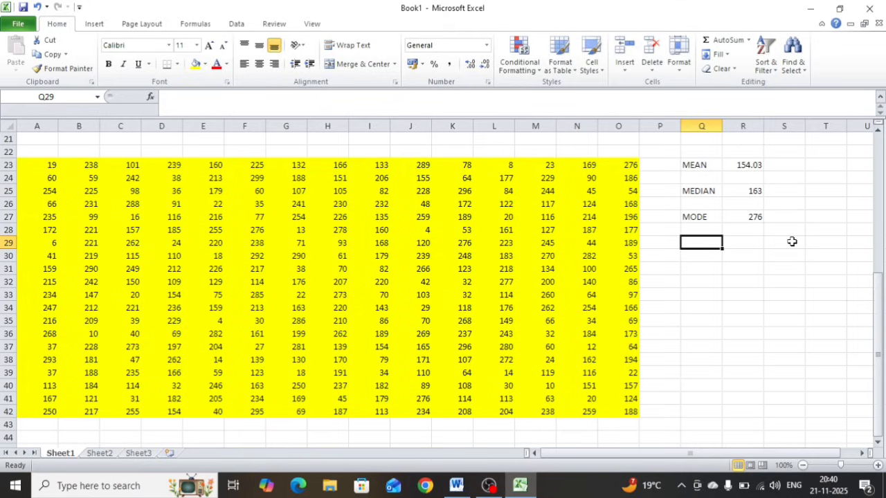
{"action": "type", "text": "S"}
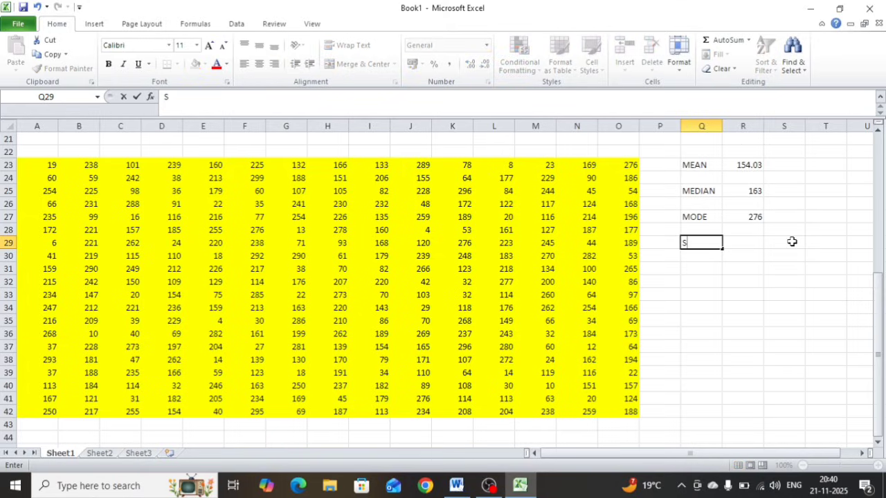
{"action": "type", "text": "TANDARD"}
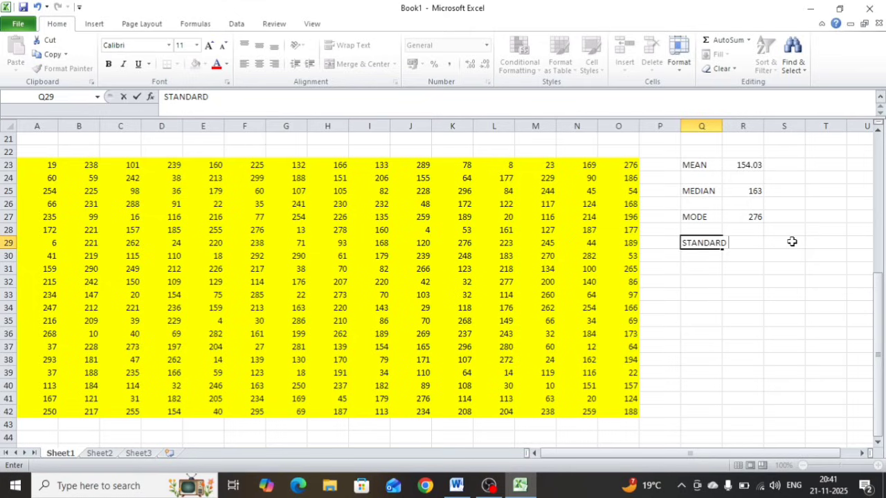
{"action": "type", "text": " DEVIATION"}
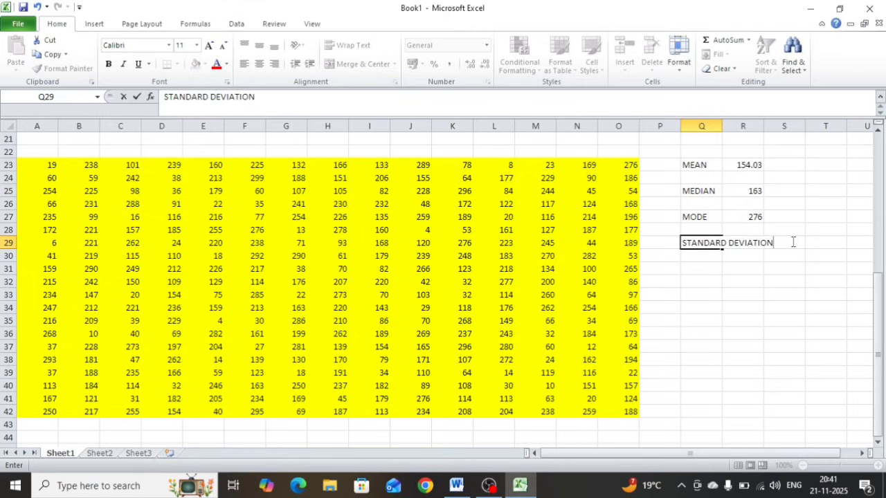
{"action": "key", "text": "Tab"}
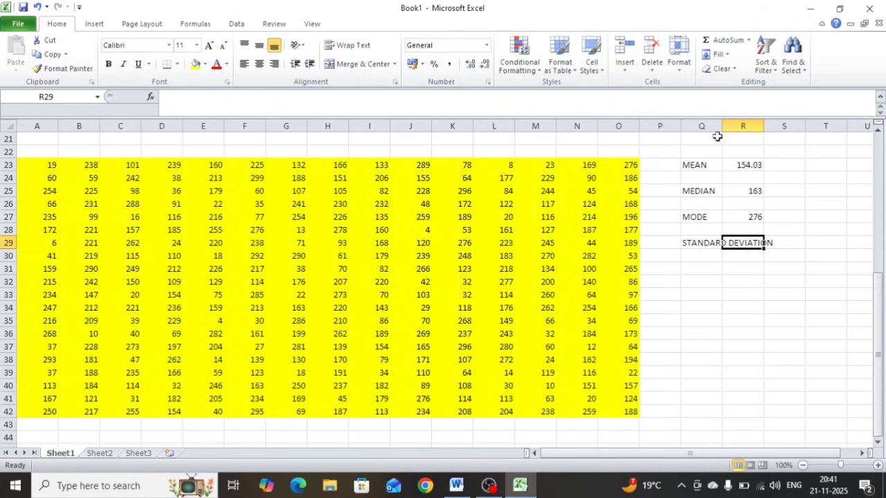
{"action": "left_click_drag", "start_coordinate": [722, 126], "coordinate": [785, 123]}
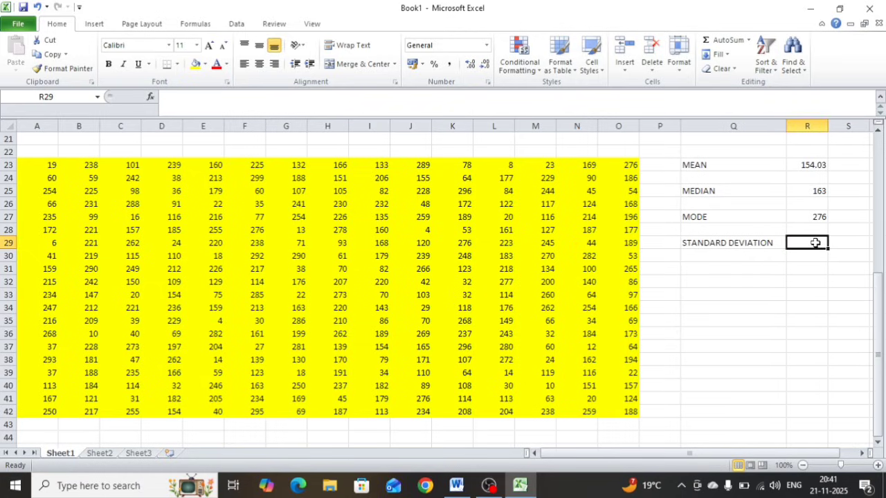
Calculate the standard deviation of the named range DATA1 in cell R29 with the STDEV function.
{"action": "type", "text": "=S"}
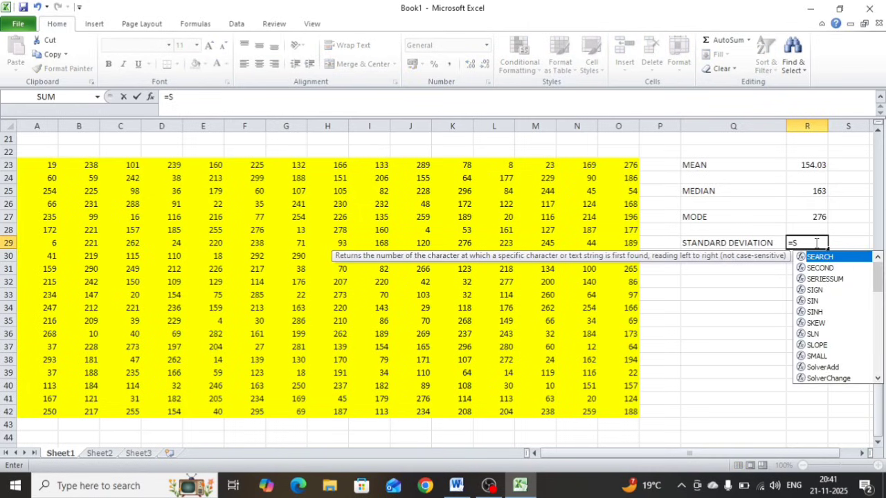
{"action": "type", "text": "T"}
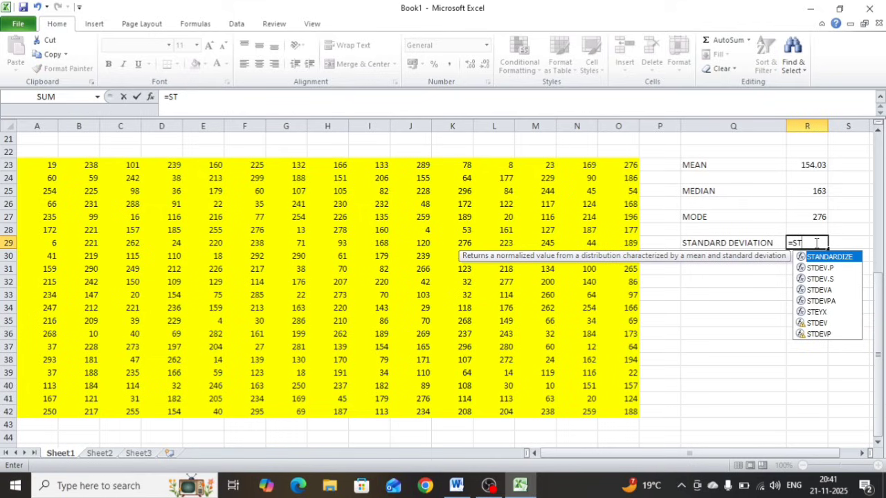
{"action": "key", "text": "Down"}
{"action": "key", "text": "Down"}
{"action": "key", "text": "Down"}
{"action": "key", "text": "Down"}
{"action": "key", "text": "Down"}
{"action": "key", "text": "Down"}
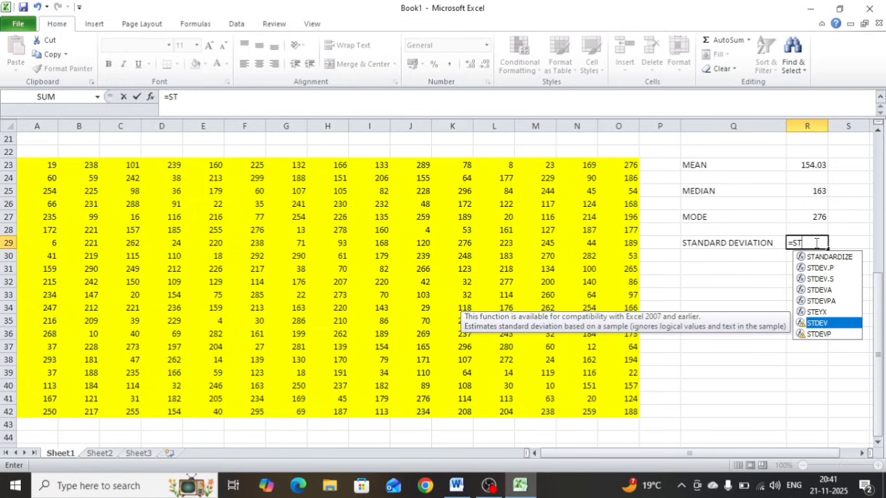
{"action": "key", "text": "Tab"}
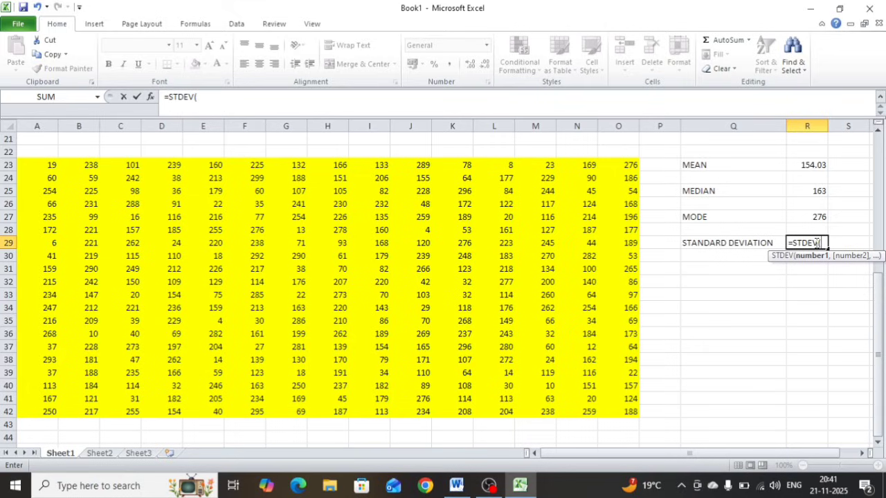
{"action": "type", "text": "D"}
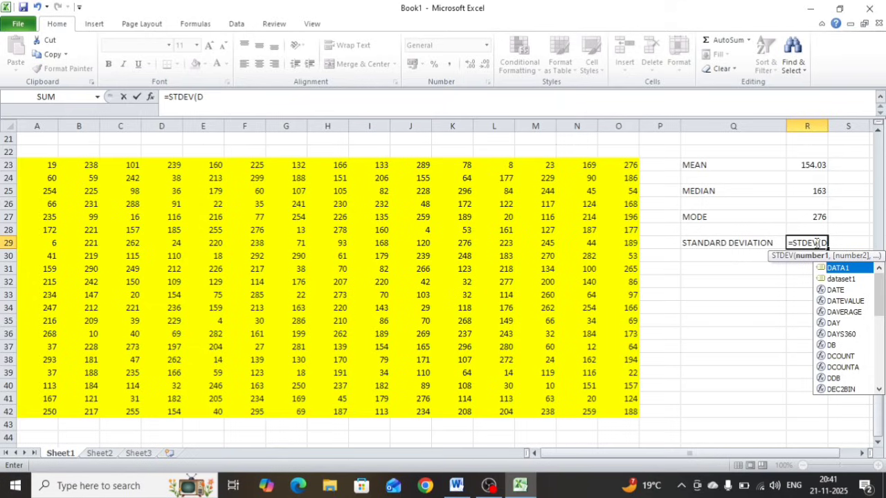
{"action": "key", "text": "Tab"}
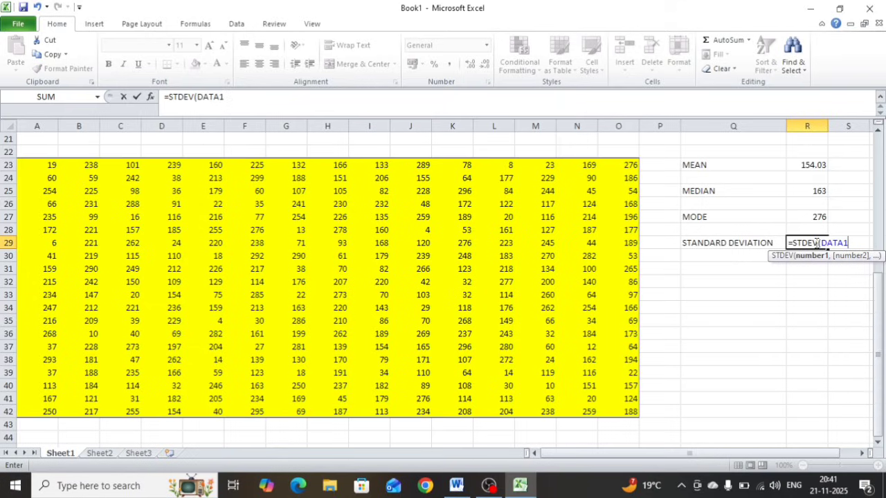
{"action": "key", "text": "Return"}
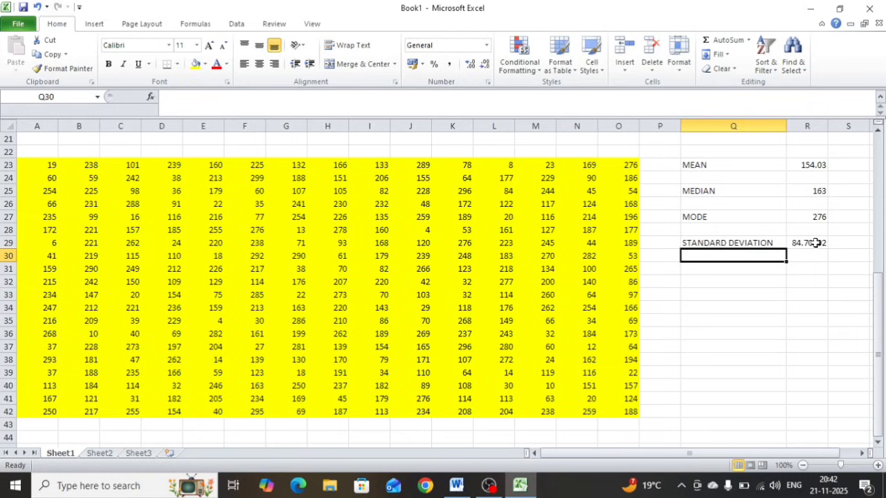
Enter the label KURTOSIS in cell Q31, two rows below the STANDARD DEVIATION label.
{"action": "key", "text": "Down"}
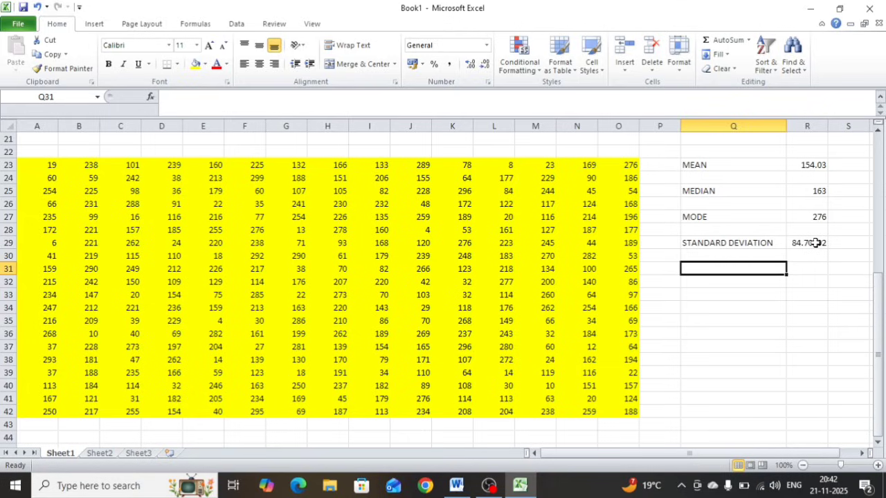
{"action": "type", "text": "KU"}
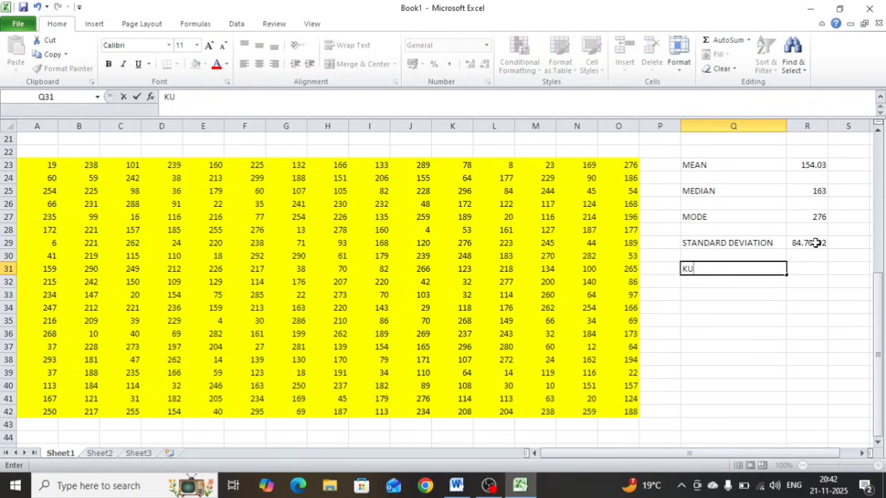
{"action": "type", "text": "RTOSIS"}
{"action": "key", "text": "Tab"}
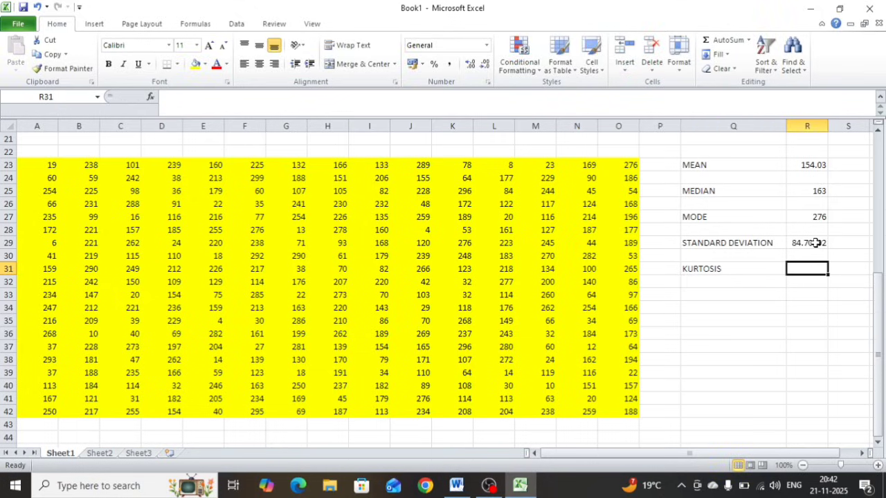
Calculate the kurtosis of the named range DATA1 in cell R31 with the KURT function.
{"action": "type", "text": "=K"}
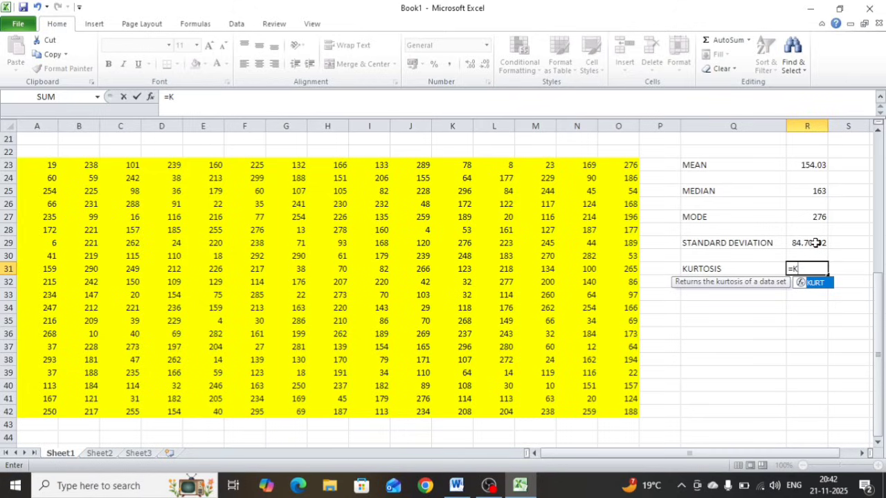
{"action": "key", "text": "Tab"}
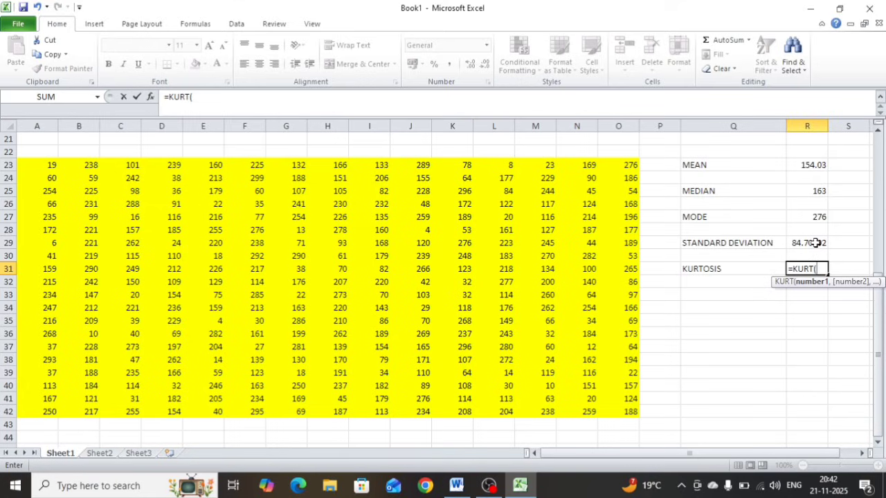
{"action": "type", "text": "D"}
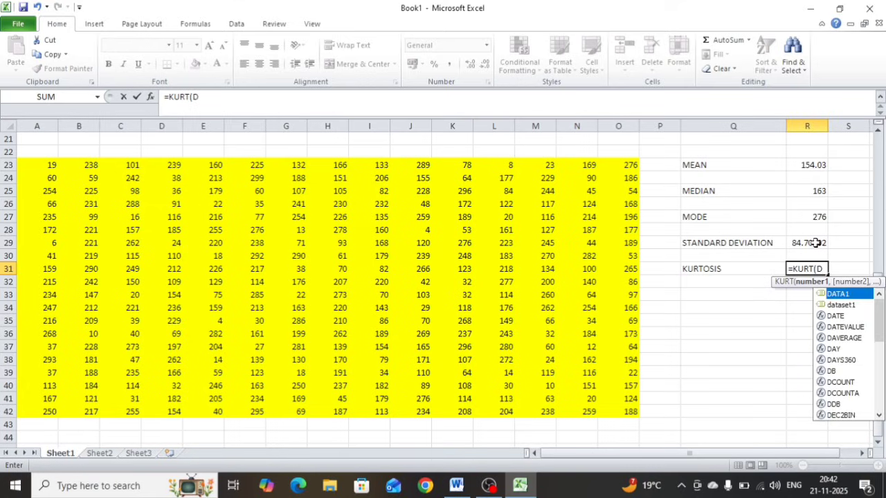
{"action": "key", "text": "Tab"}
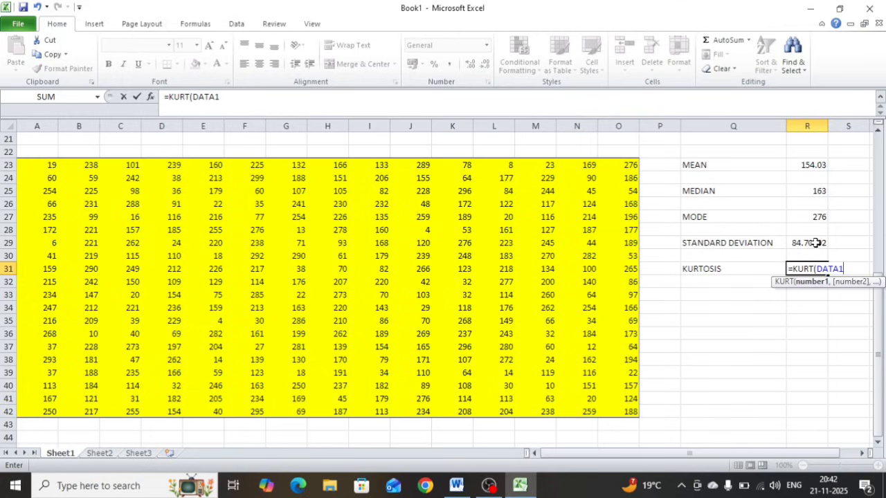
{"action": "key", "text": "Return"}
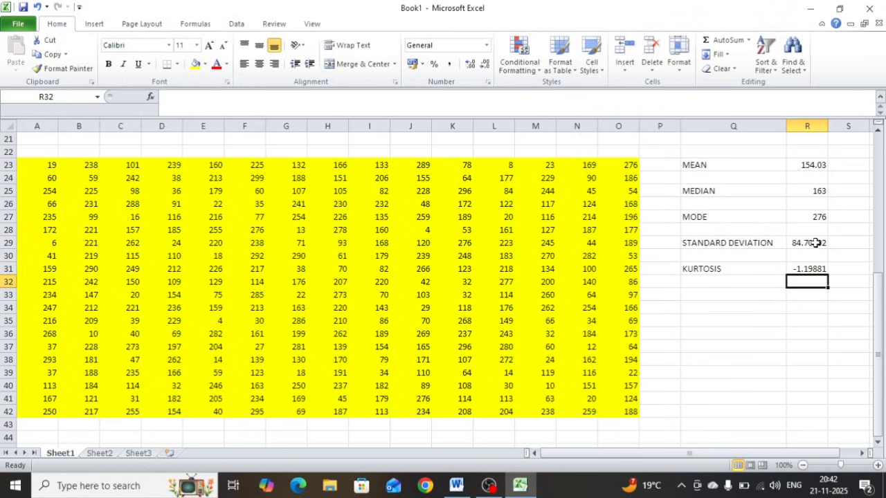
Enter the label SKEWNESS in cell Q33, two rows below the KURTOSIS label.
{"action": "key", "text": "Down"}
{"action": "key", "text": "Left"}
{"action": "key", "text": "Left"}
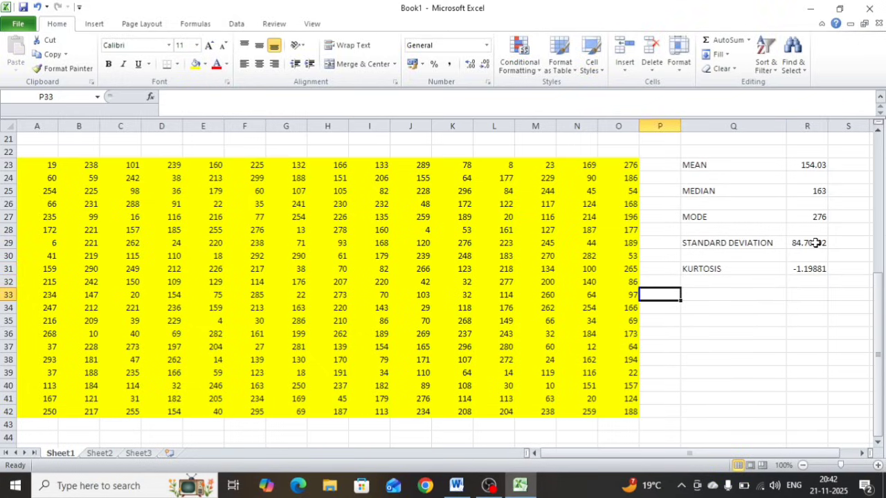
{"action": "key", "text": "Right"}
{"action": "type", "text": "SKEW"}
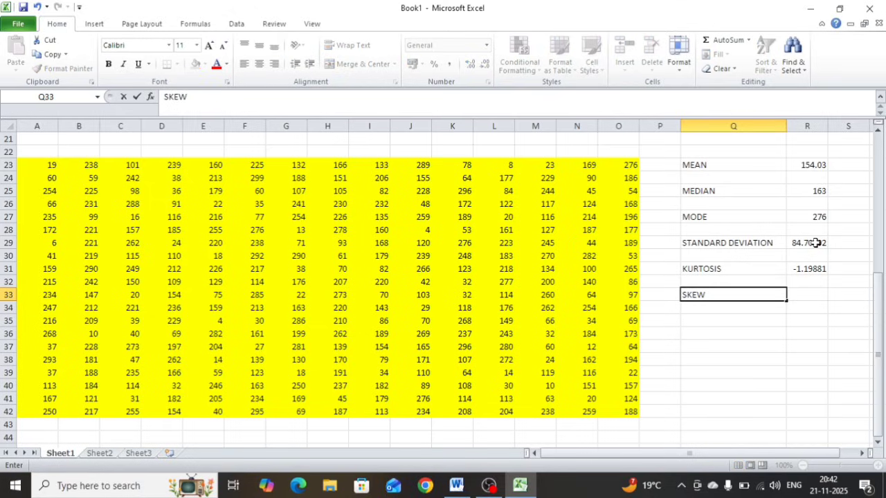
{"action": "type", "text": "NESS"}
{"action": "key", "text": "Tab"}
Calculate the skewness of the named range DATA1 in cell R33 with the SKEW function.
{"action": "type", "text": "="}
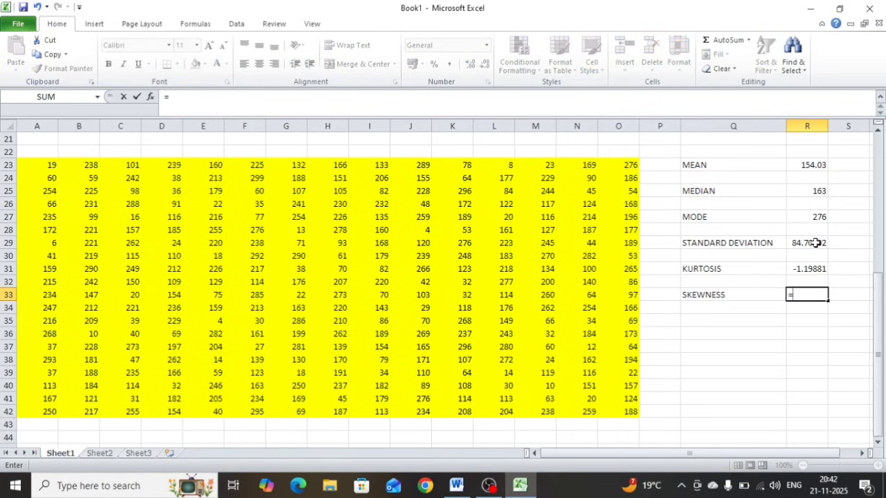
{"action": "type", "text": "SK"}
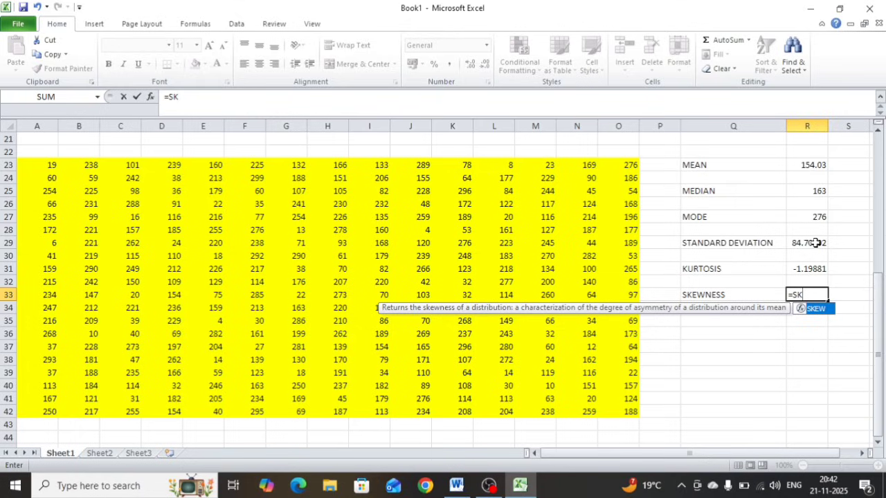
{"action": "key", "text": "Tab"}
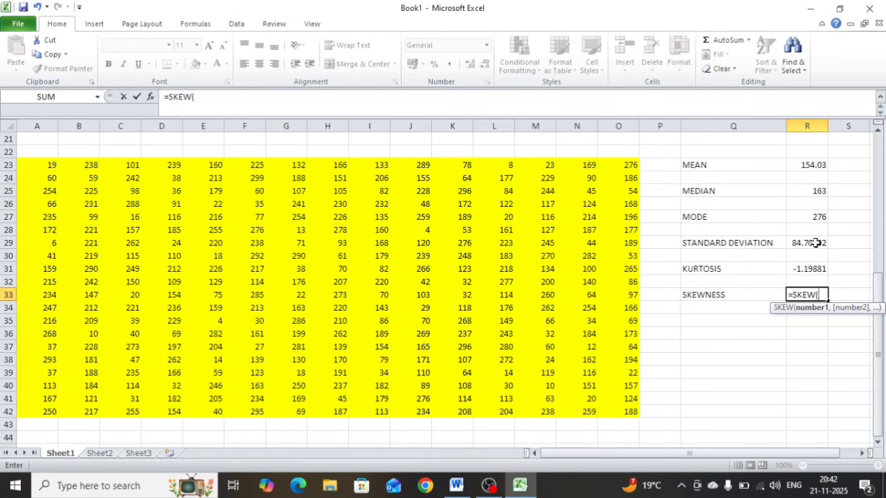
{"action": "type", "text": "D"}
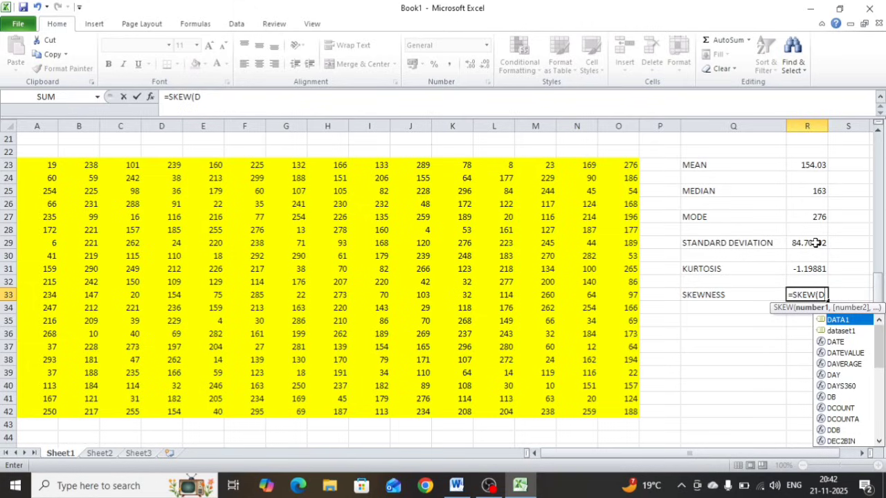
{"action": "key", "text": "Tab"}
{"action": "key", "text": "Return"}
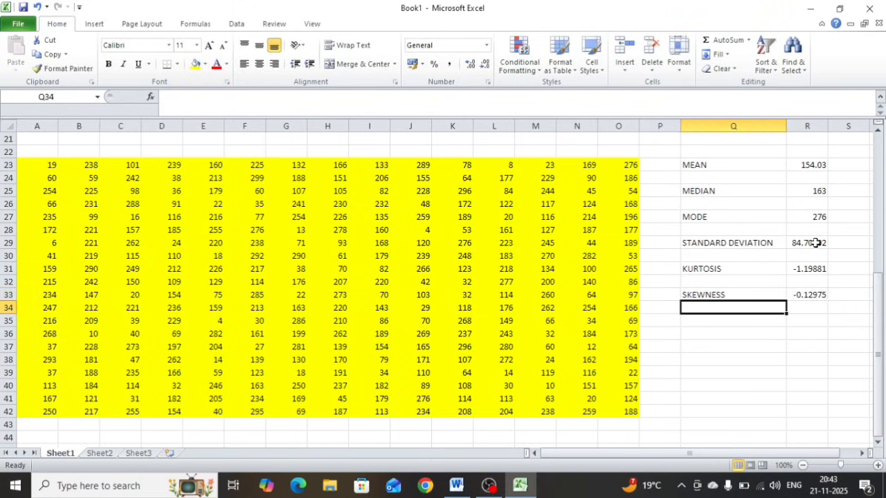
Enter the label MAXIMUM in cell Q35, two rows below the SKEWNESS label.
{"action": "key", "text": "Return"}
{"action": "type", "text": "MAXIMU"}
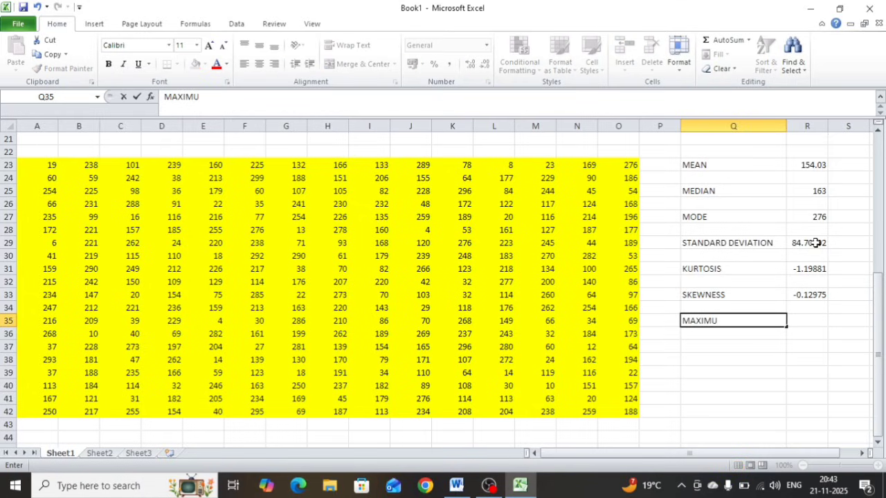
{"action": "type", "text": "M"}
{"action": "key", "text": "Tab"}
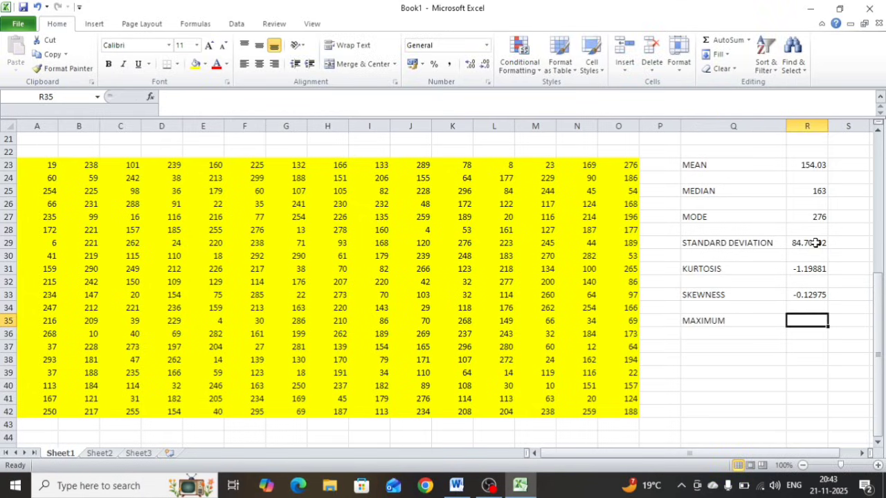
Calculate the maximum of the named range DATA1 in cell R35 with the MAX function.
{"action": "type", "text": "="}
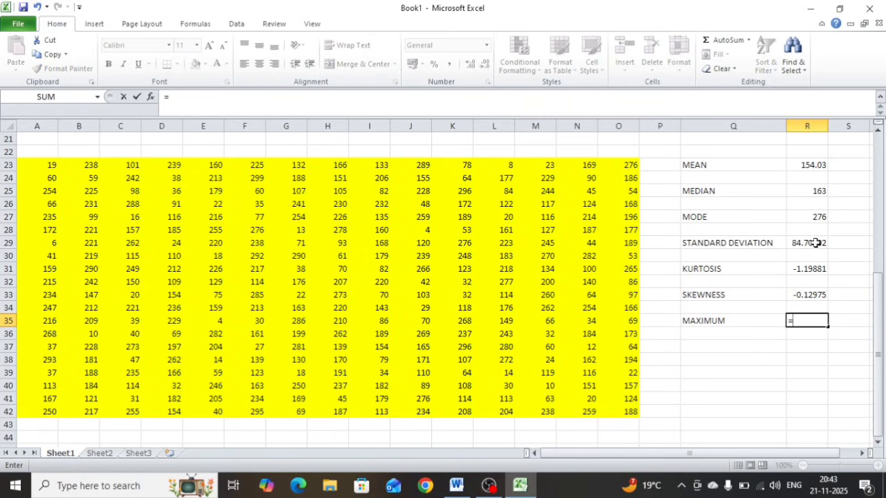
{"action": "type", "text": "MAX"}
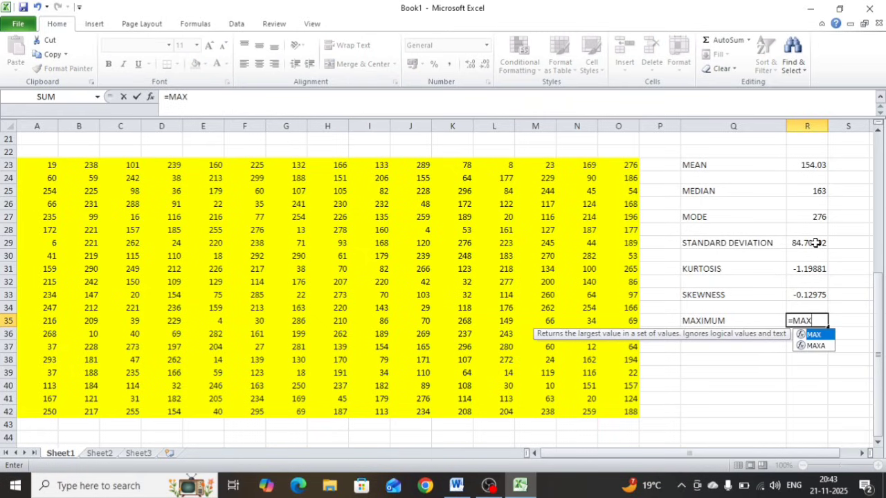
{"action": "type", "text": "("}
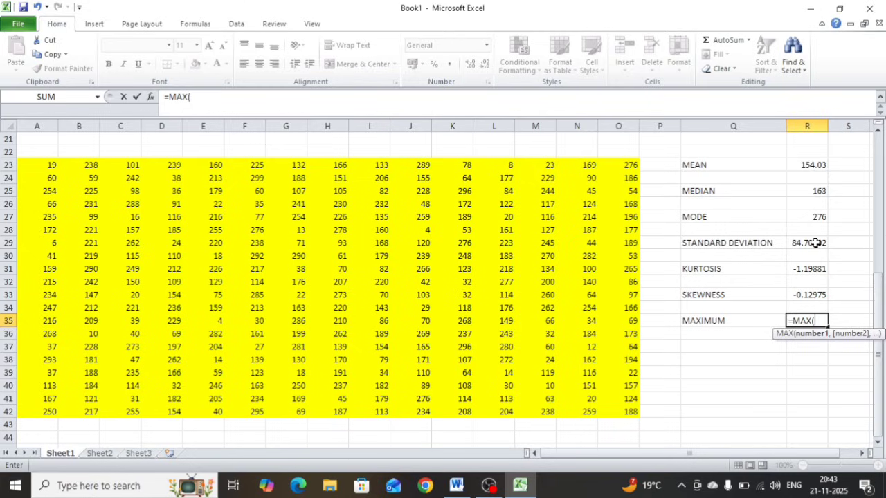
{"action": "type", "text": "DAT"}
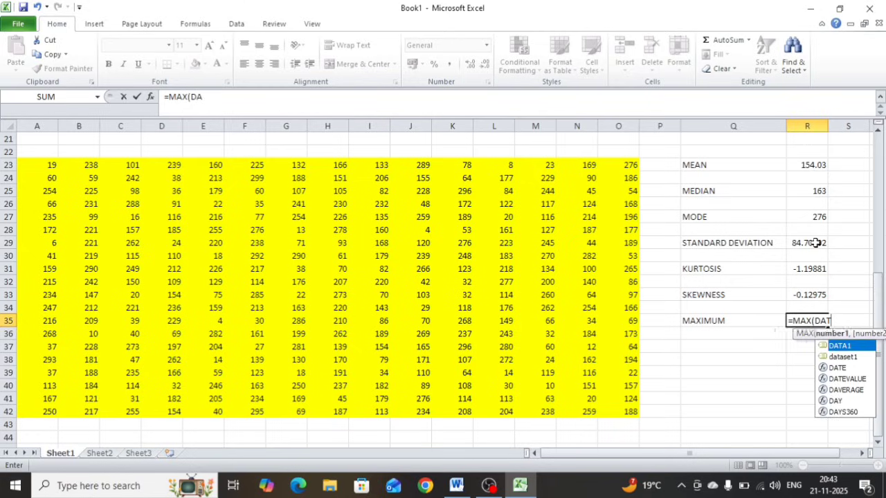
{"action": "key", "text": "Tab"}
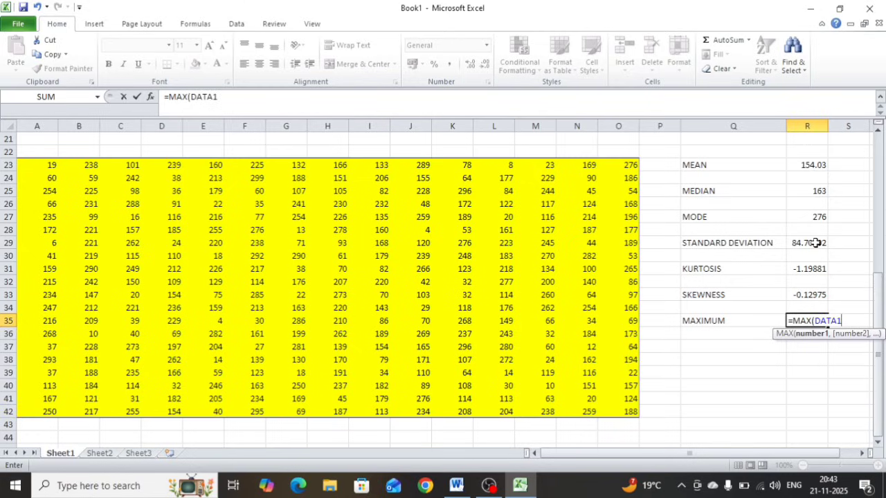
{"action": "key", "text": "Return"}
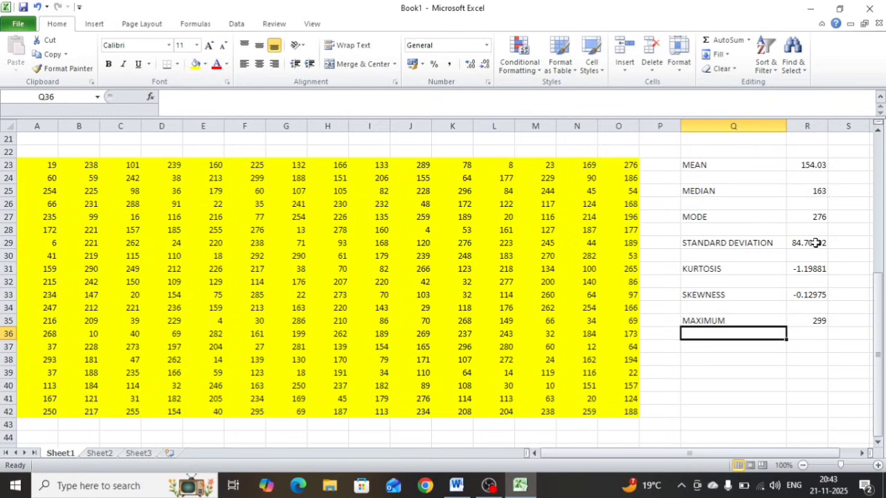
Enter the label MINIMUM in cell Q37, two rows below the MAXIMUM label.
{"action": "key", "text": "Down"}
{"action": "type", "text": "MIN"}
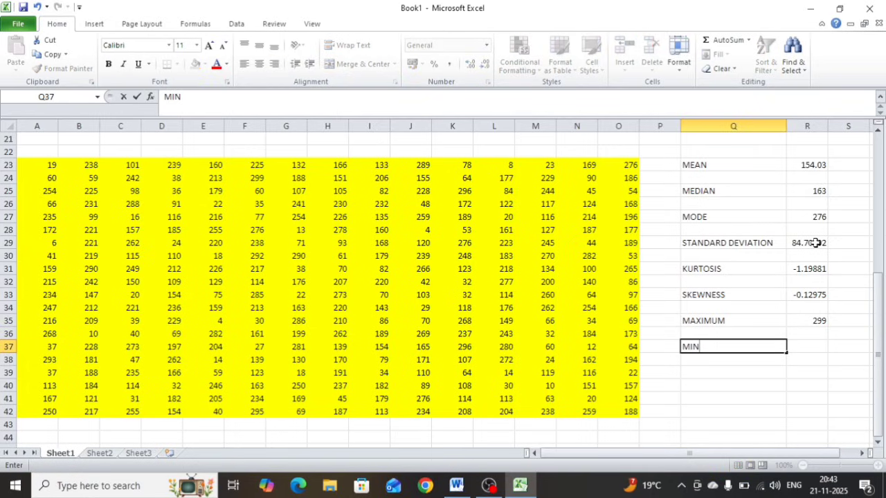
{"action": "type", "text": "IMUM"}
{"action": "key", "text": "Tab"}
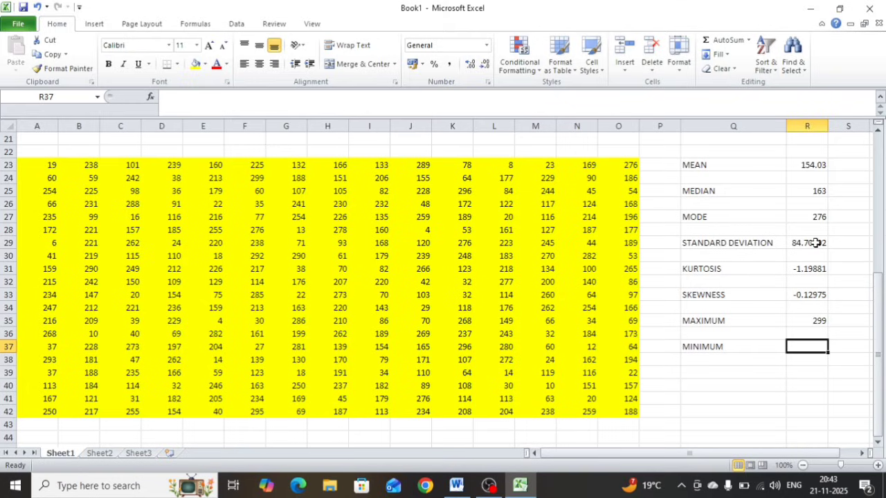
Calculate the minimum of the named range DATA1 in cell R37 with the MIN function.
{"action": "type", "text": "="}
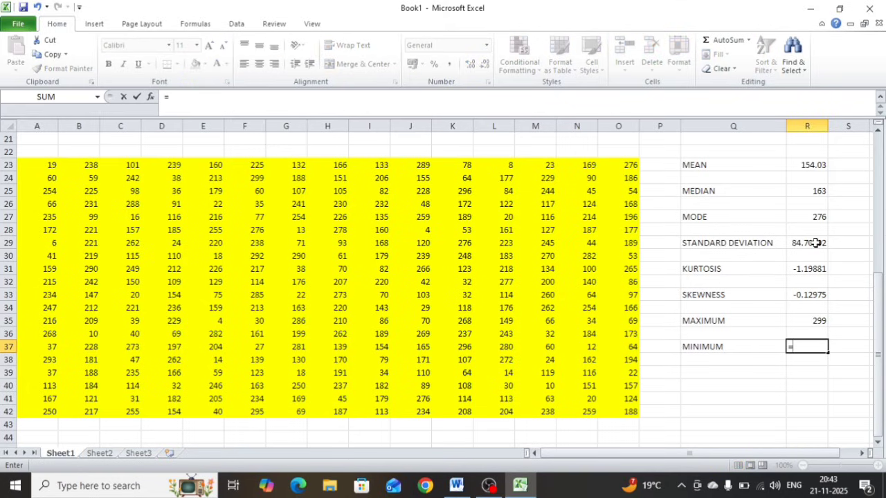
{"action": "type", "text": "MIN"}
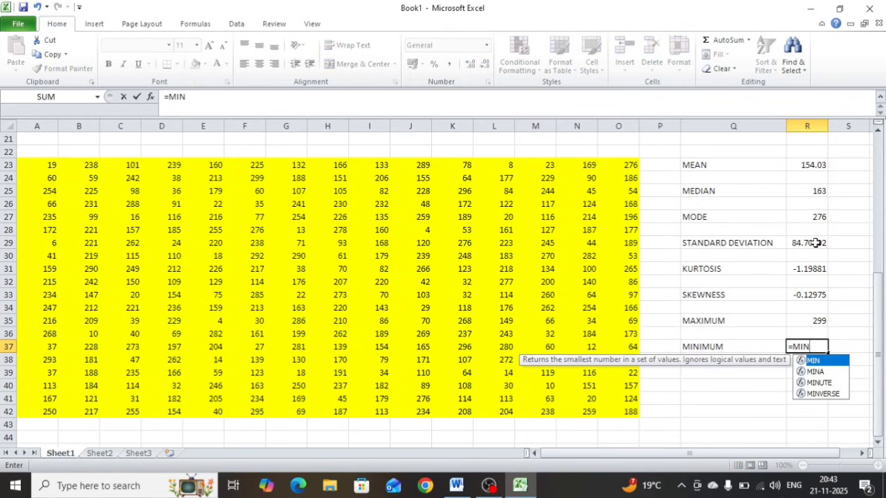
{"action": "type", "text": "("}
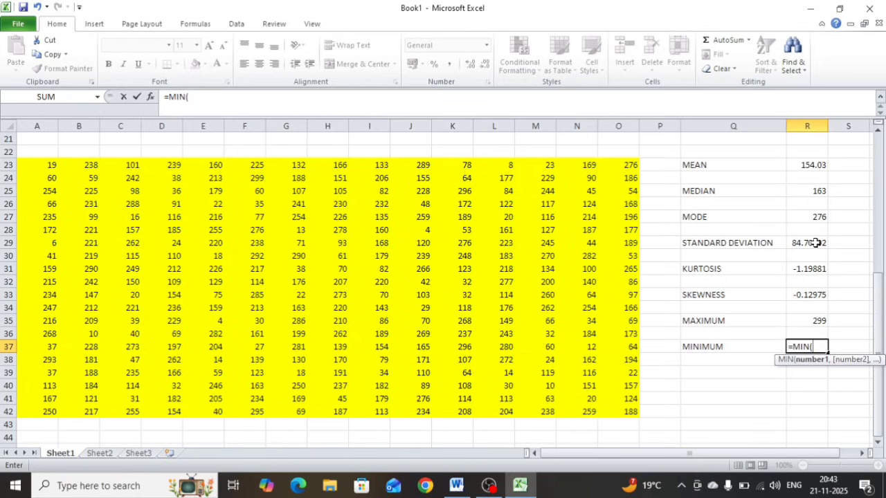
{"action": "type", "text": "DA"}
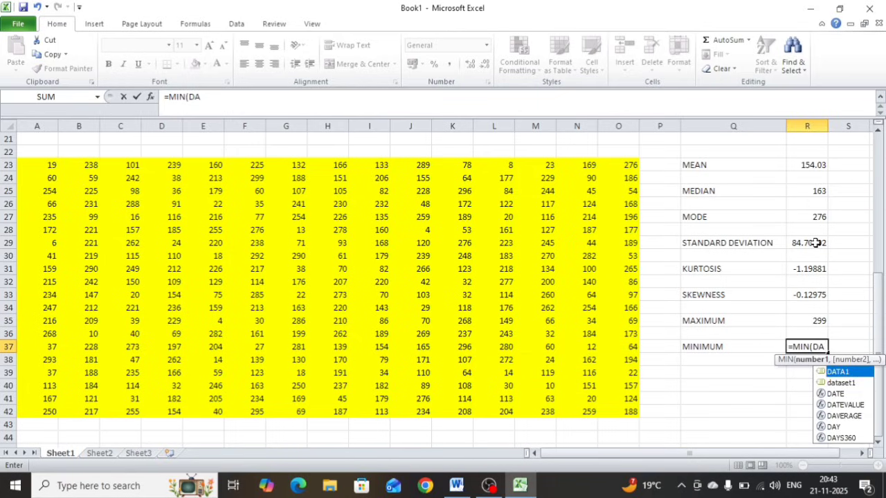
{"action": "key", "text": "Tab"}
{"action": "key", "text": "Return"}
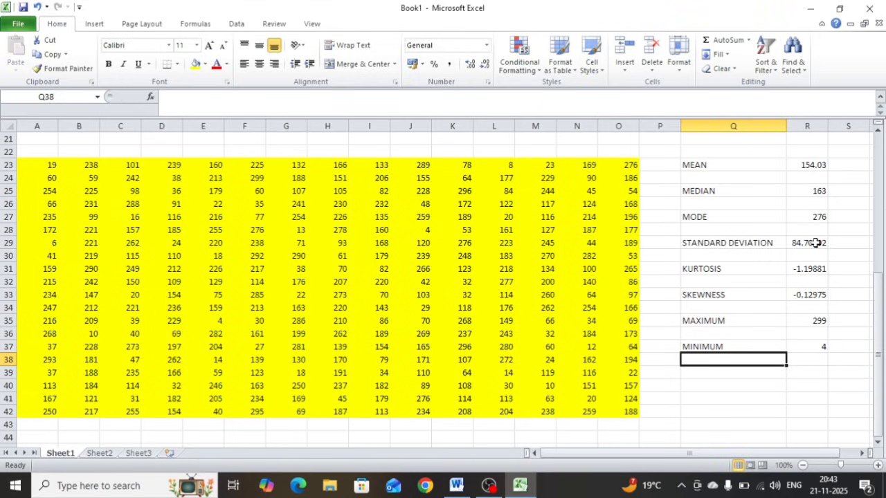
Fill the statistic label cells Q23:Q37, from MEAN to MINIMUM, with a medium-light blue theme color.
{"action": "left_click", "coordinate": [743, 173]}
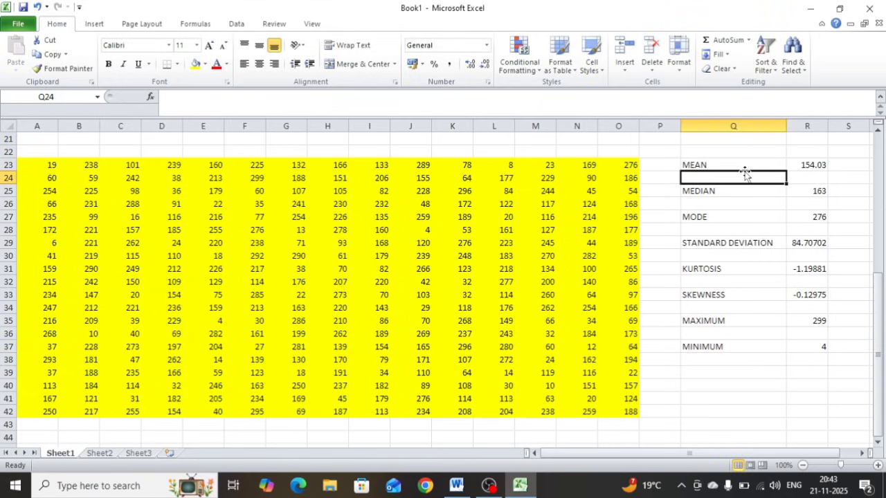
{"action": "left_click", "coordinate": [741, 161]}
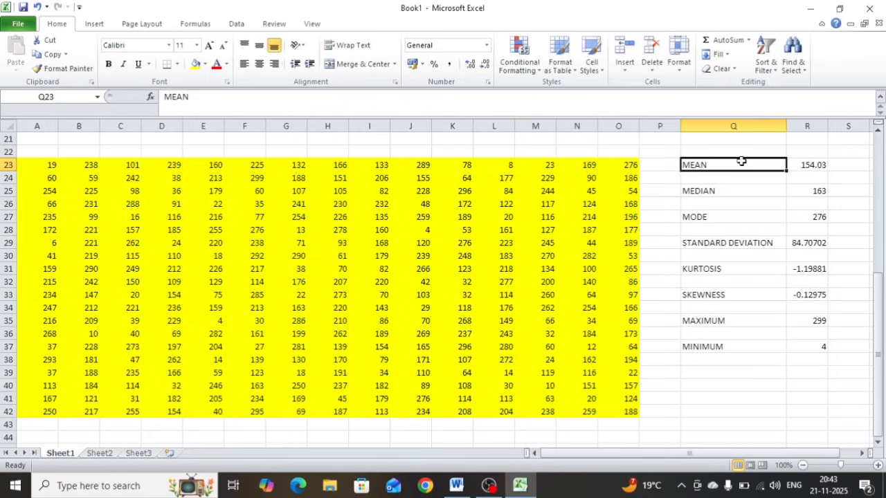
{"action": "left_click_drag", "start_coordinate": [741, 161], "coordinate": [746, 349]}
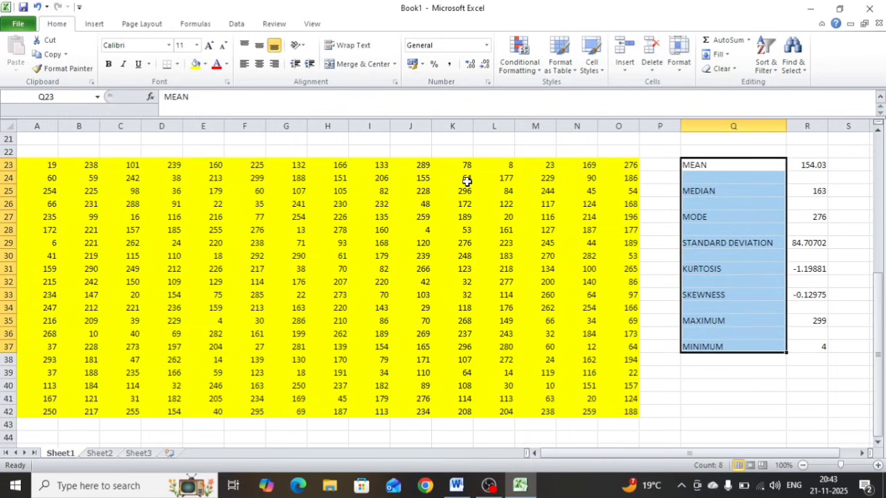
{"action": "left_click", "coordinate": [205, 64]}
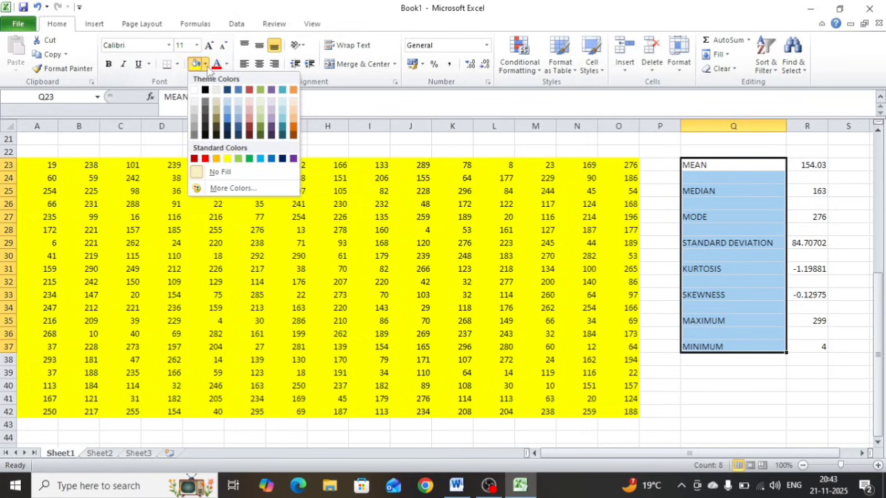
{"action": "left_click", "coordinate": [228, 111]}
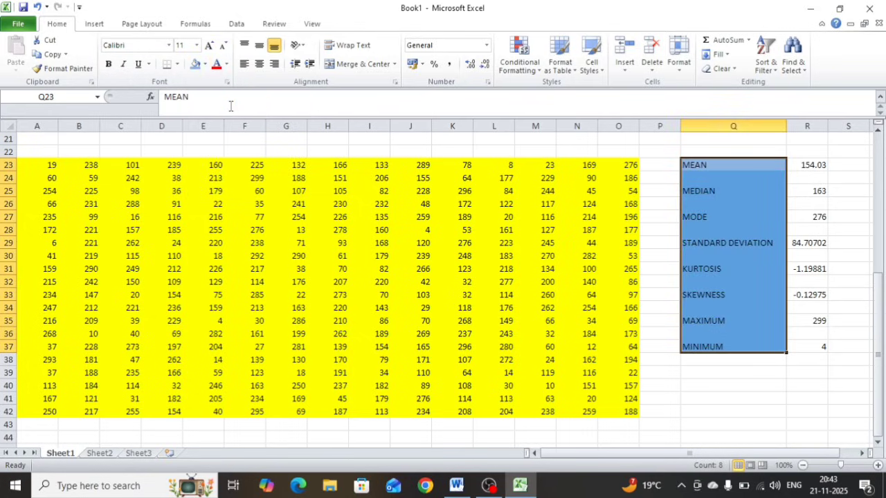
{"action": "left_click", "coordinate": [802, 365]}
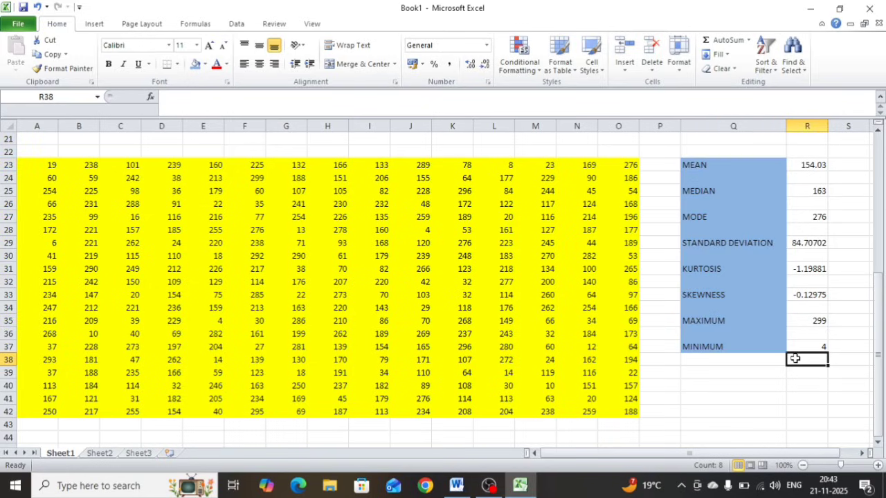